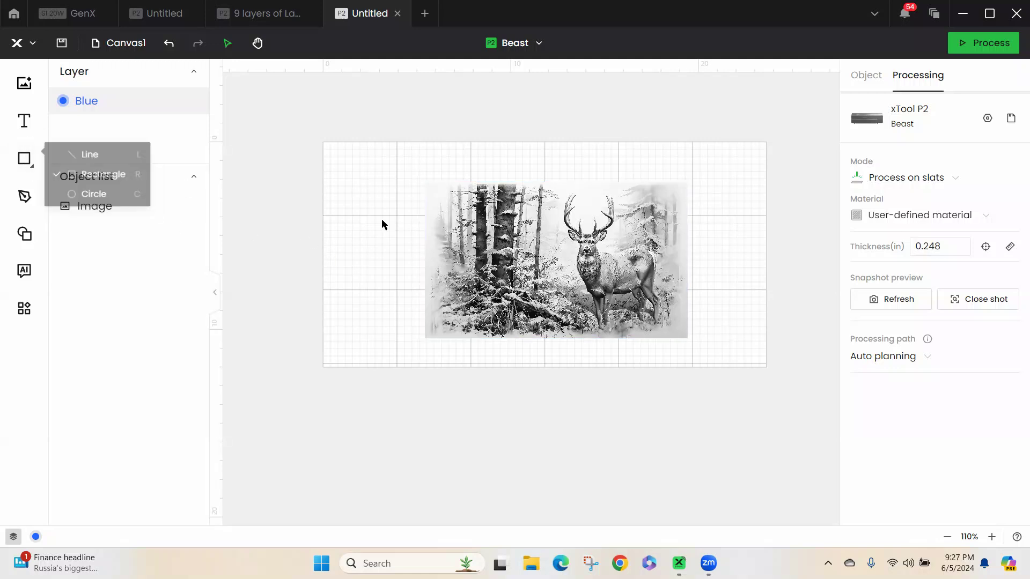
Draw a rectangle about 12.1 by 8.9 in overlapping the deer image, starting above and left of it
mouse_move(25, 160)
left_click(103, 177)
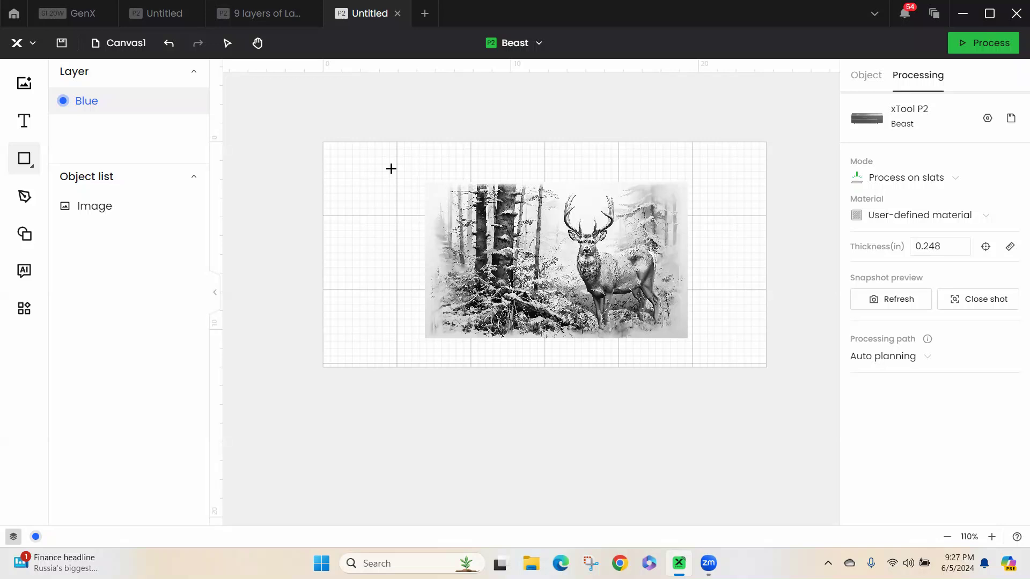
left_click_drag(385, 169, 613, 339)
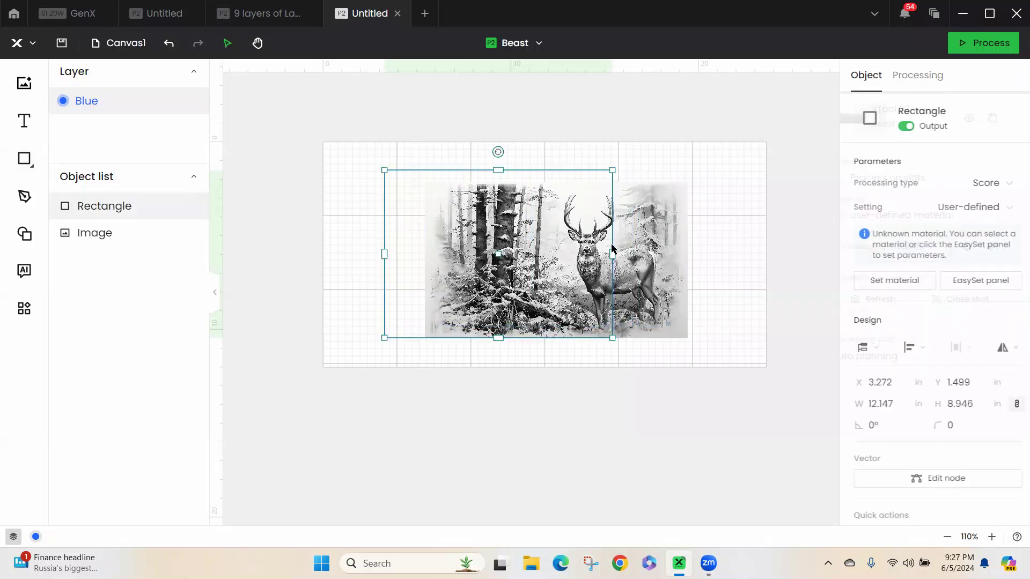
Check the deer image's dimensions and set the rectangle's height to match it at 8.337 in
left_click(662, 245)
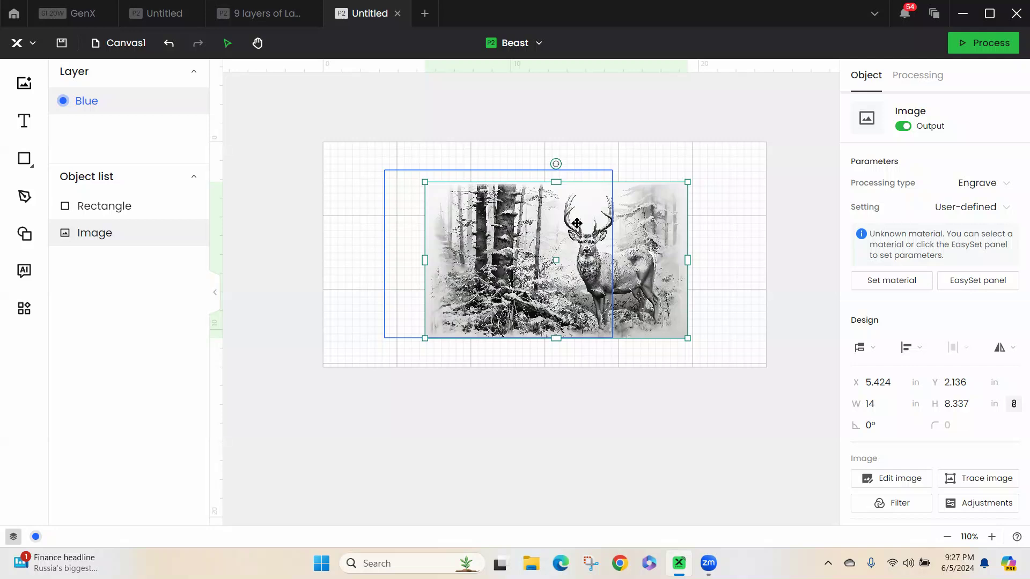
left_click(975, 403)
double_click(976, 403)
key("Right")
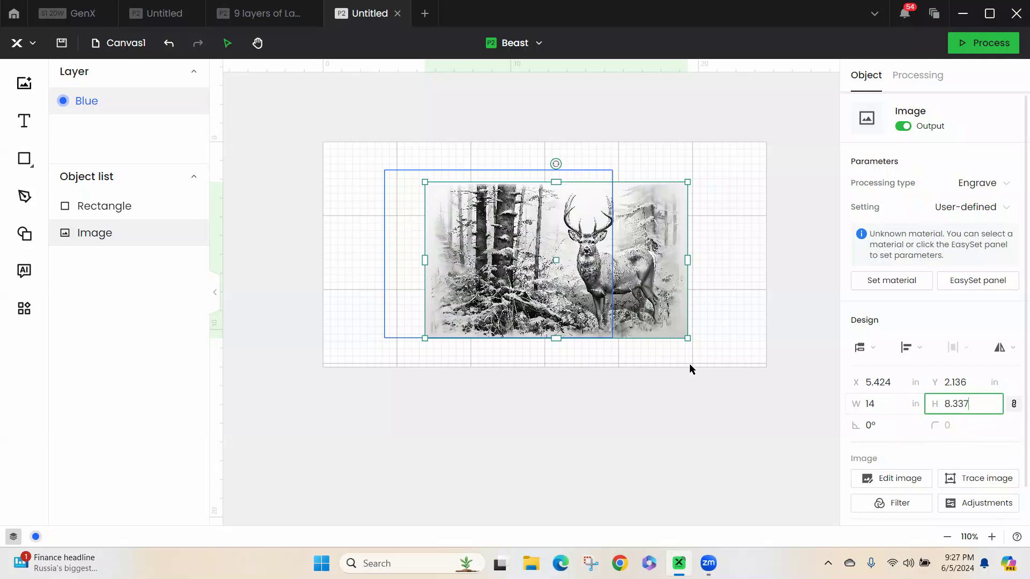
left_click(400, 171)
left_click(974, 402)
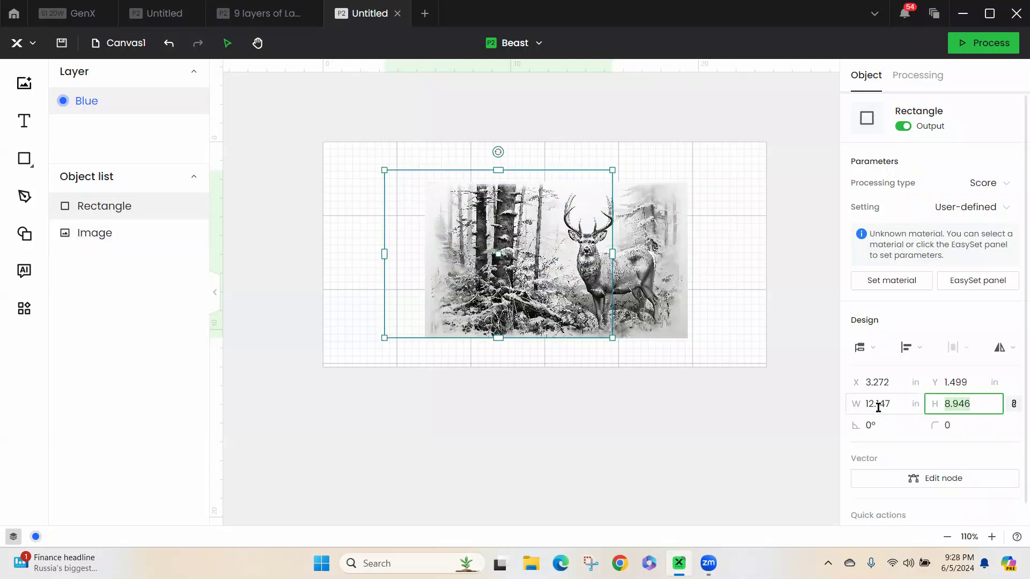
type("8.337")
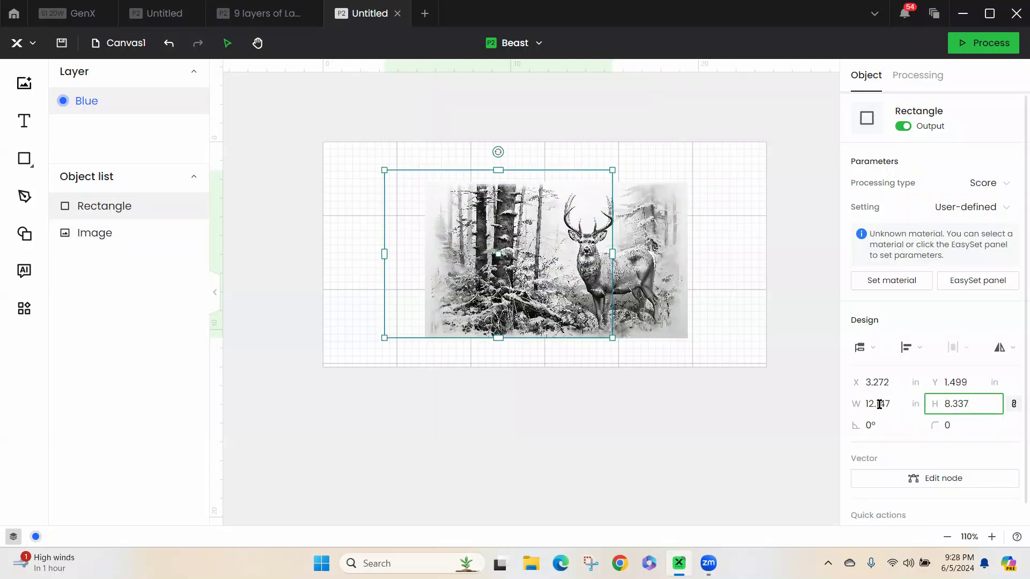
Unlock the rectangle's aspect ratio and set its width to 14 in
left_click(1014, 405)
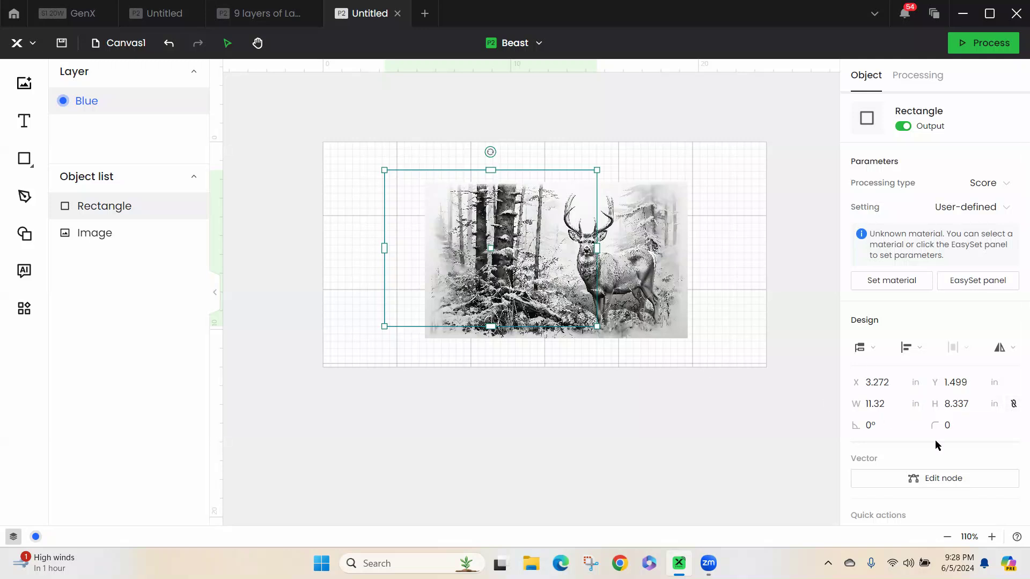
left_click(858, 403)
type("14")
key("Return")
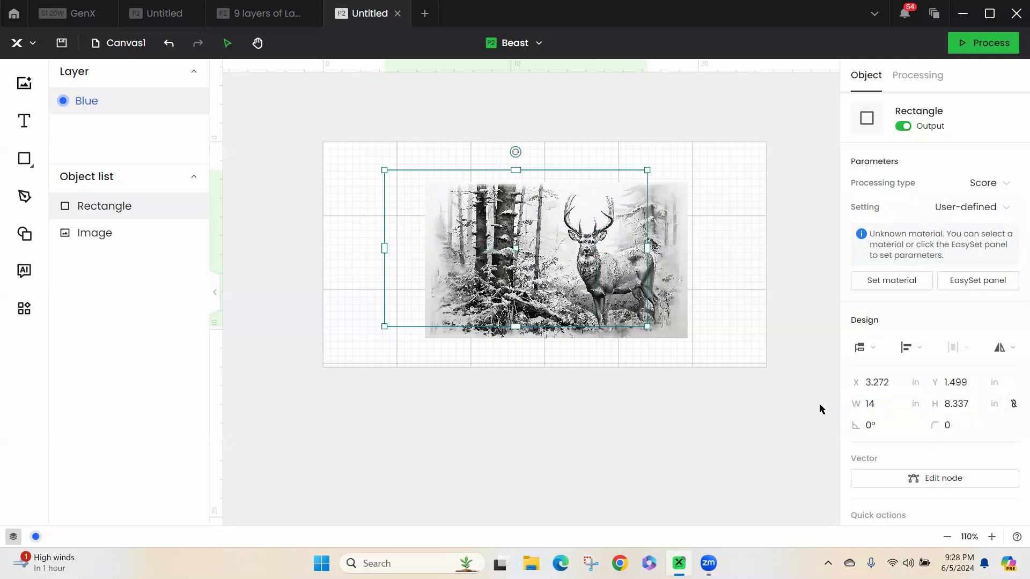
left_click(720, 186)
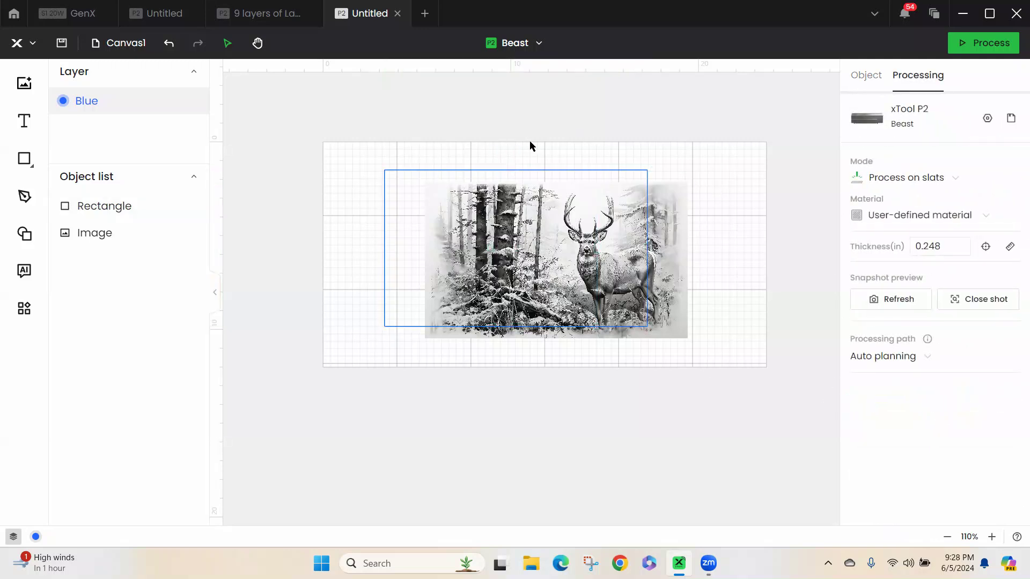
Move the rectangle over the deer image and align the two objects to a common center
left_click(490, 170)
left_click_drag(461, 168, 511, 184)
left_click_drag(750, 143, 576, 302)
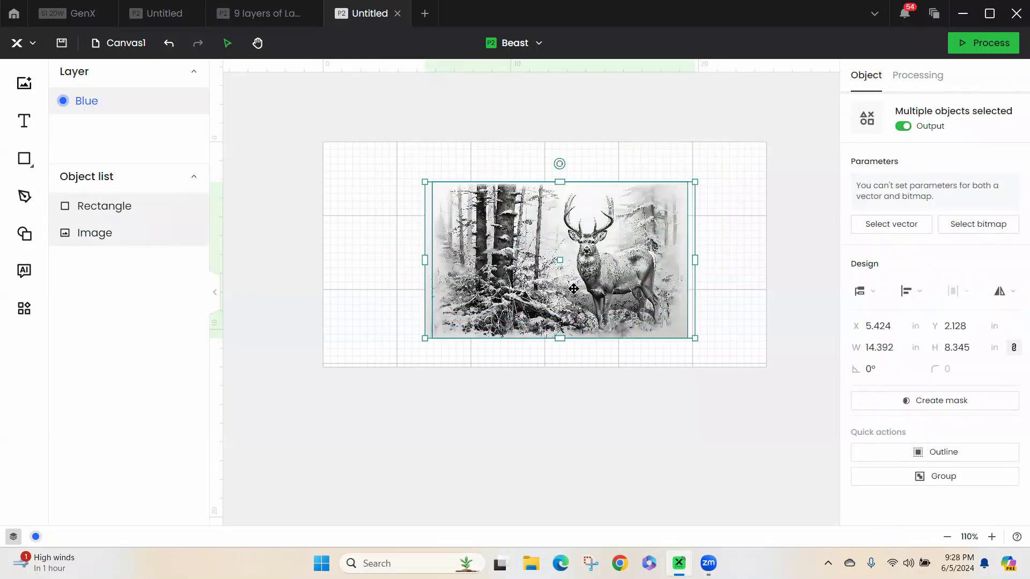
left_click(918, 292)
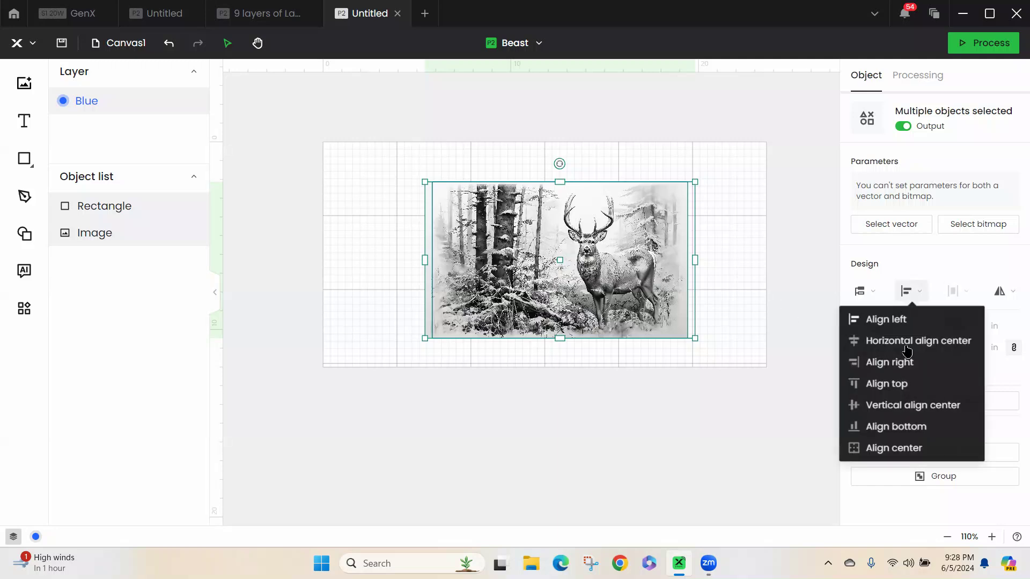
left_click(892, 448)
left_click(732, 259)
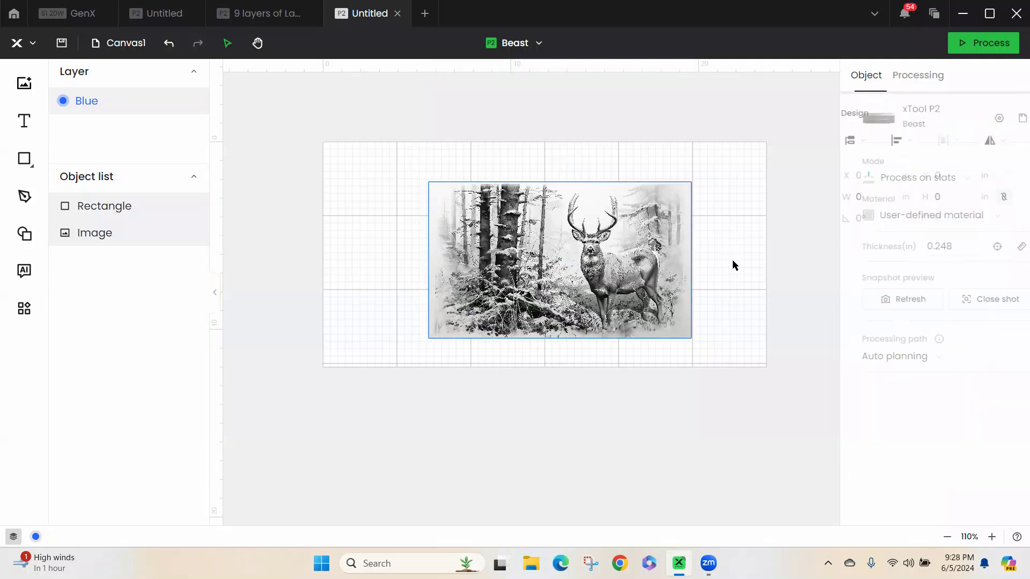
Lock the deer image in the object list
left_click(94, 234)
left_click(175, 235)
left_click(322, 163)
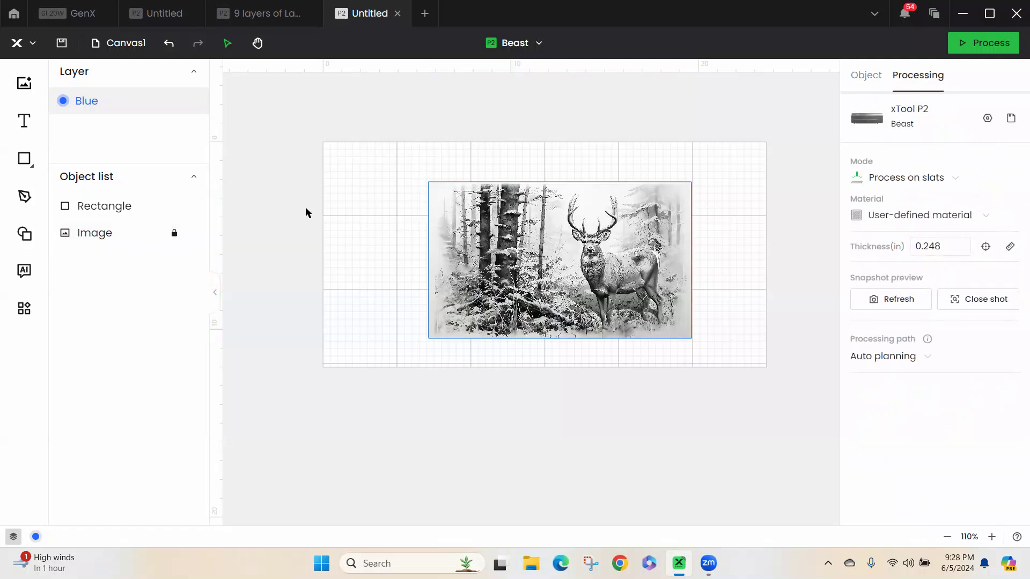
Add a text object with a first name beside the deer image and enlarge it to about 3.5 in wide
left_click(23, 122)
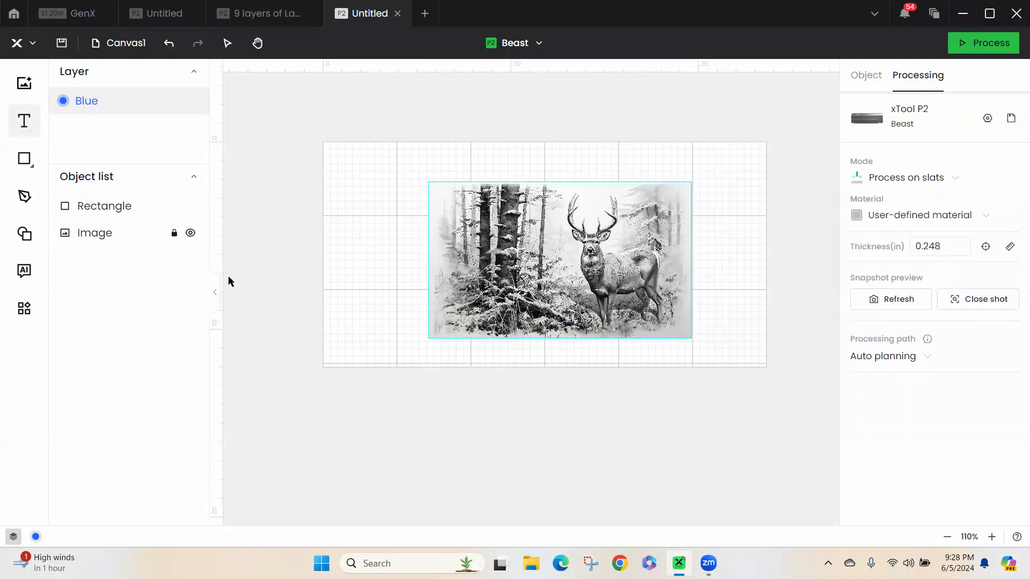
left_click(363, 320)
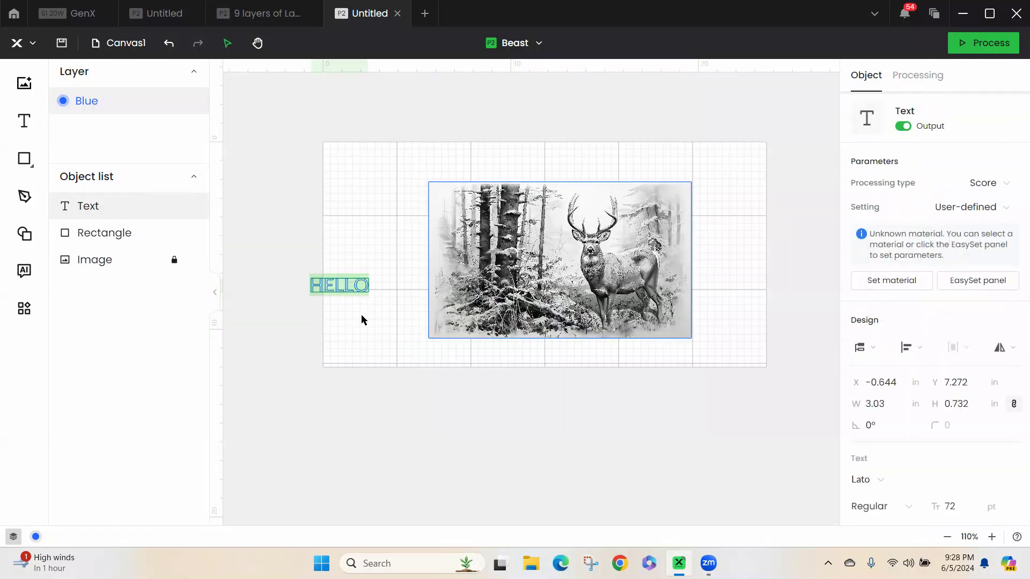
type("David")
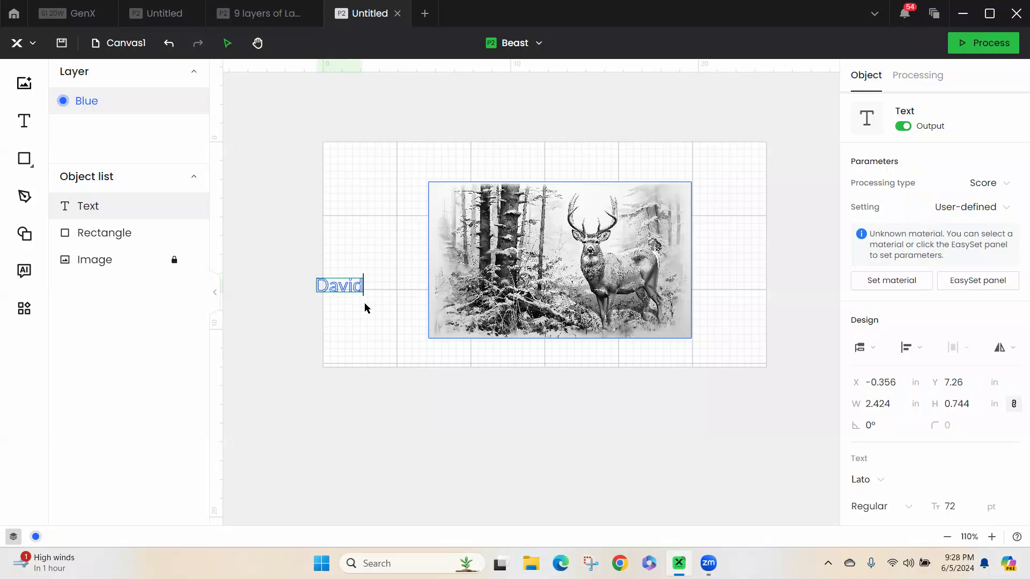
left_click(376, 301)
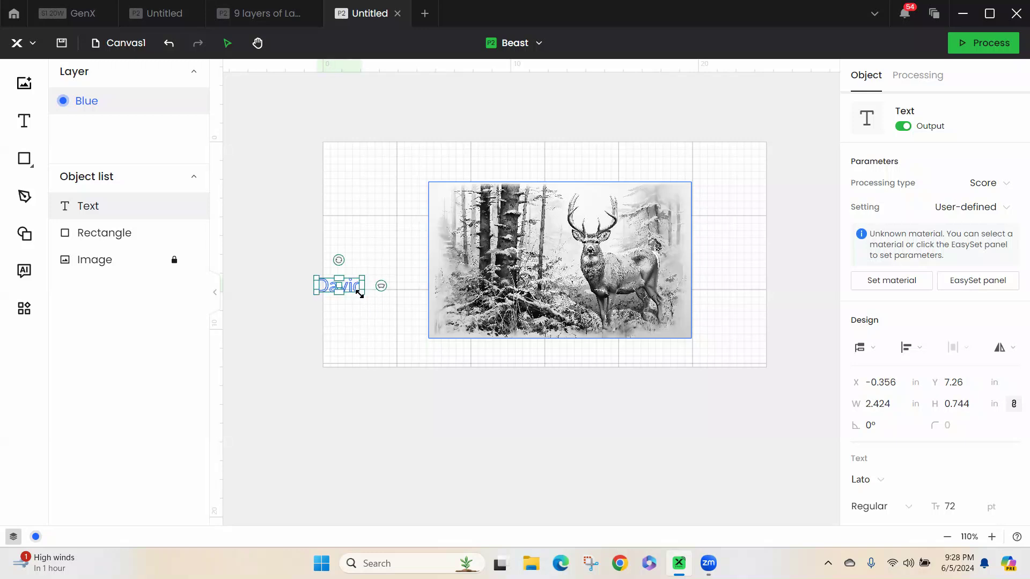
left_click_drag(362, 292, 375, 303)
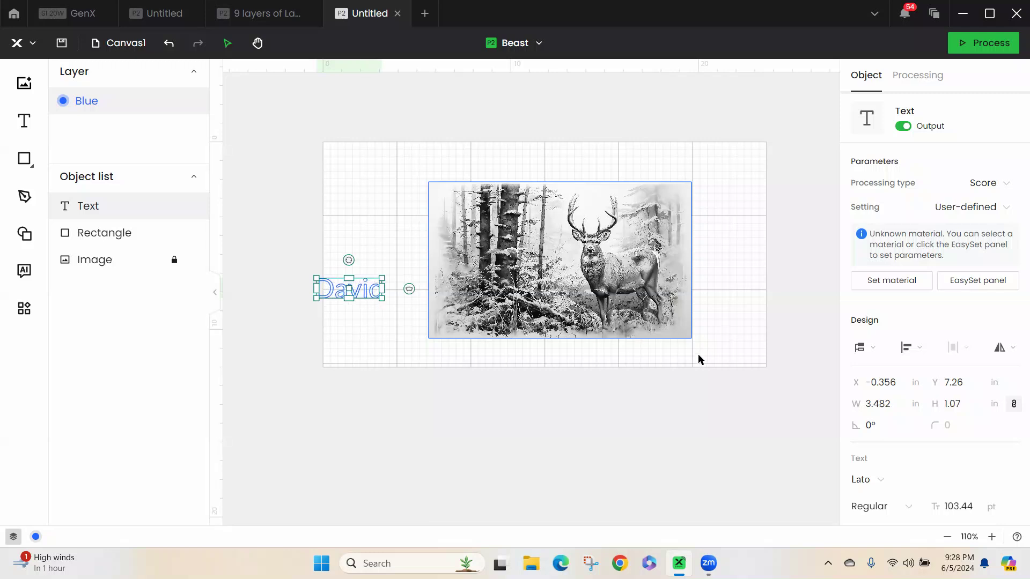
Change the name text's font to Bachelorette PERSONAL USE and move the text onto the lower middle of the deer image
left_click(894, 481)
scroll(924, 457, "down", 8)
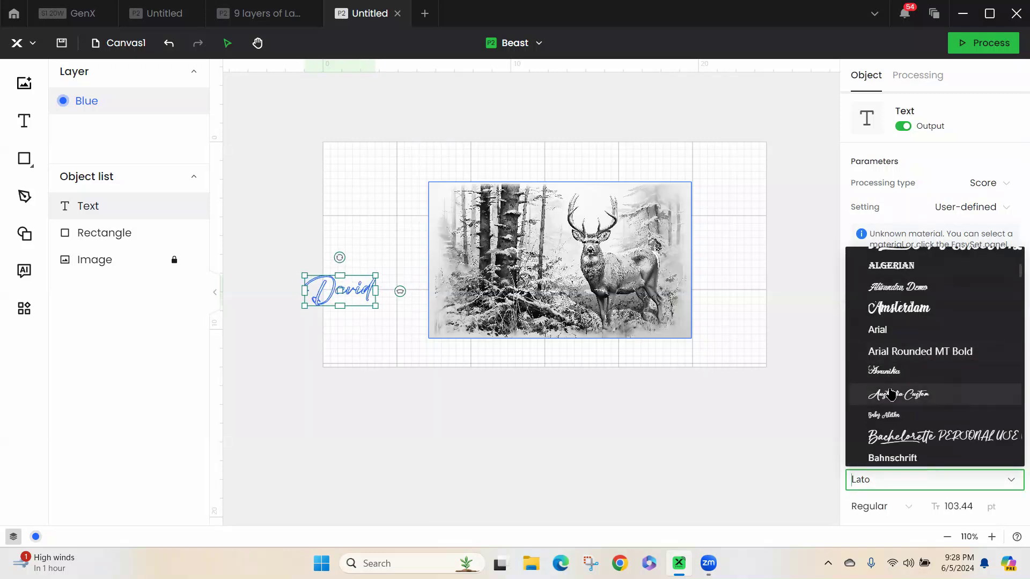
left_click(887, 438)
left_click(335, 321)
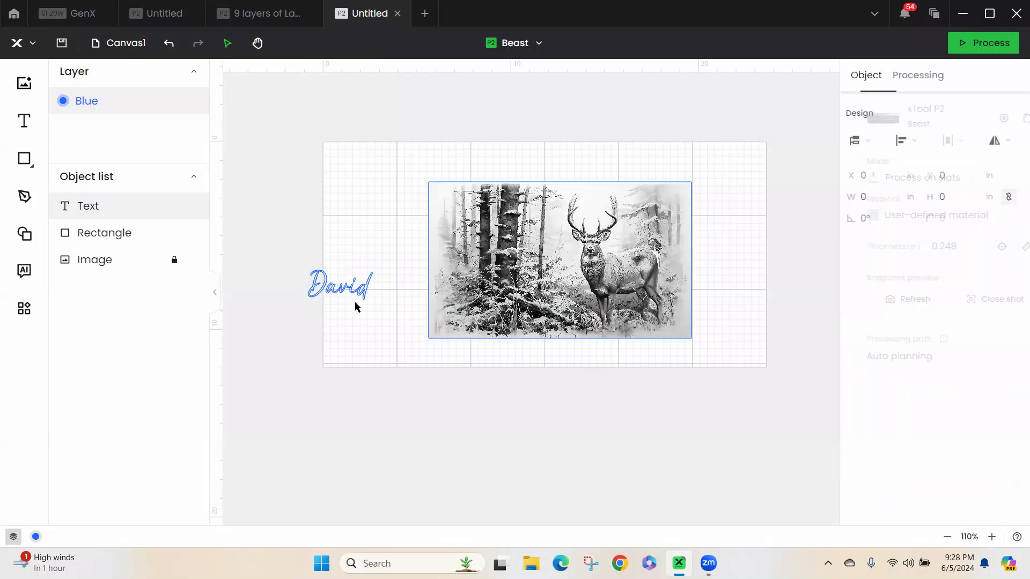
left_click(342, 287)
left_click_drag(339, 283, 543, 306)
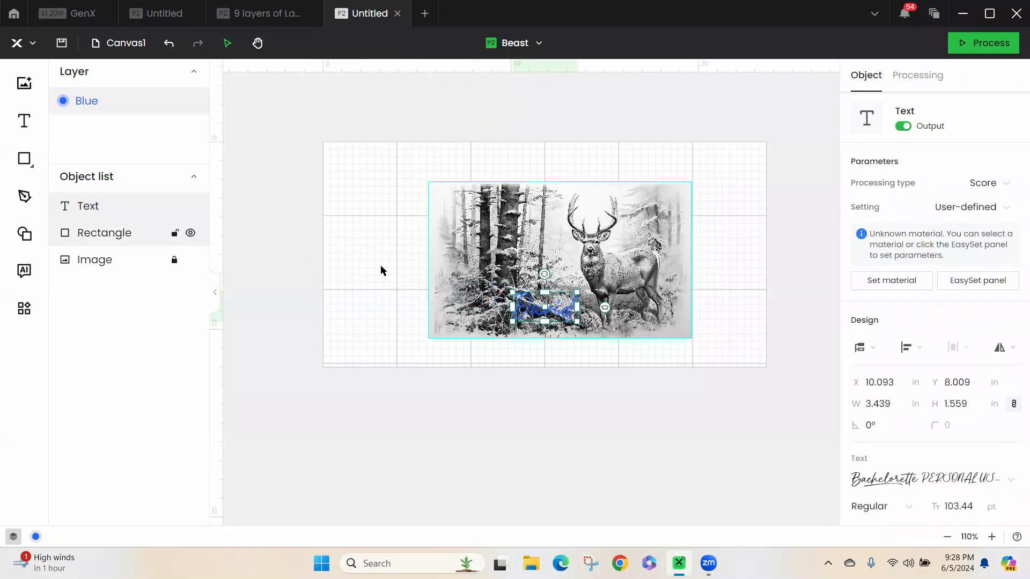
Unlock the deer image and lock the rectangle instead
left_click(754, 242)
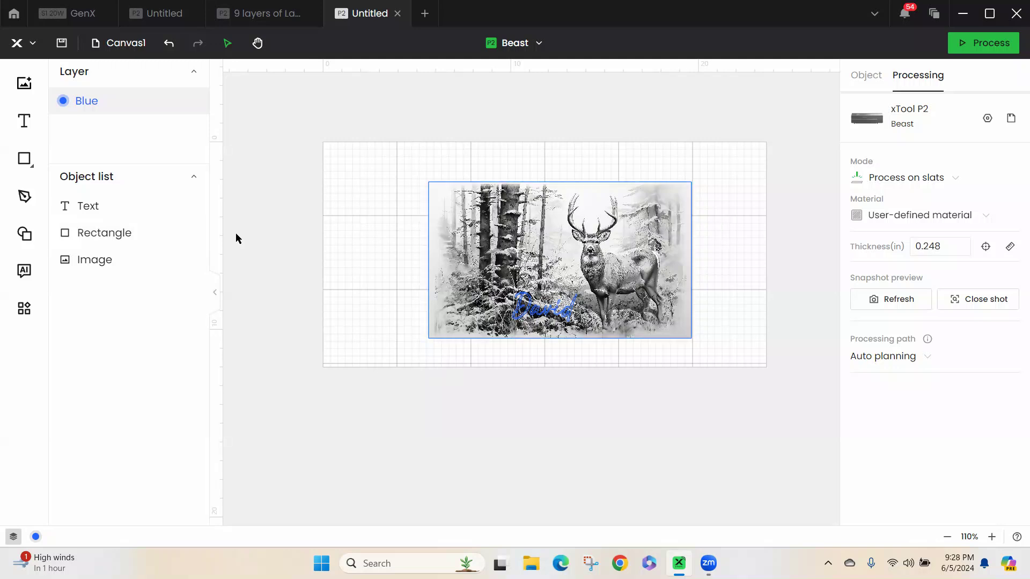
left_click(108, 236)
left_click(175, 233)
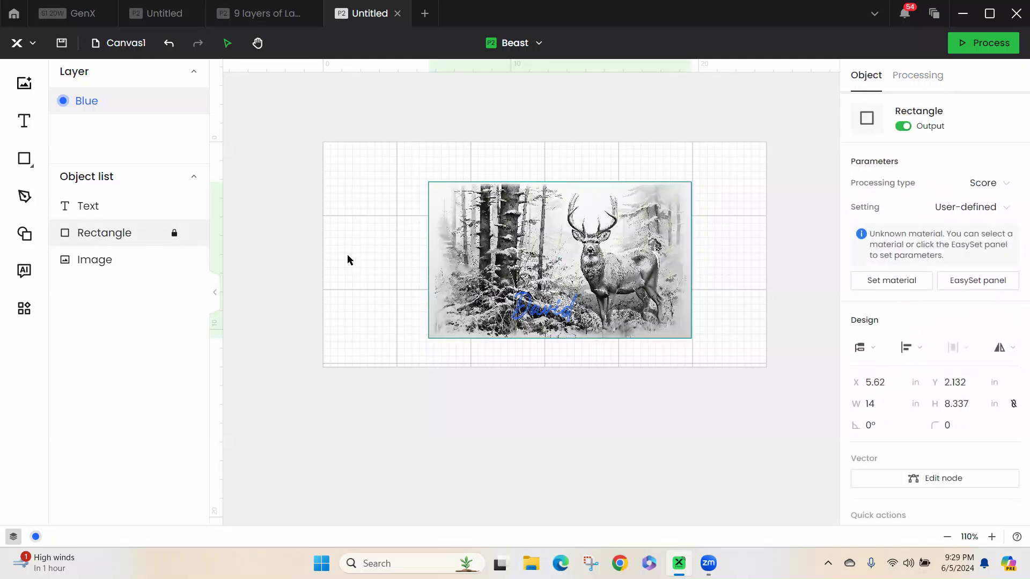
Create a mask from the deer image and the name text, so the image fills only the lettering
left_click(582, 247)
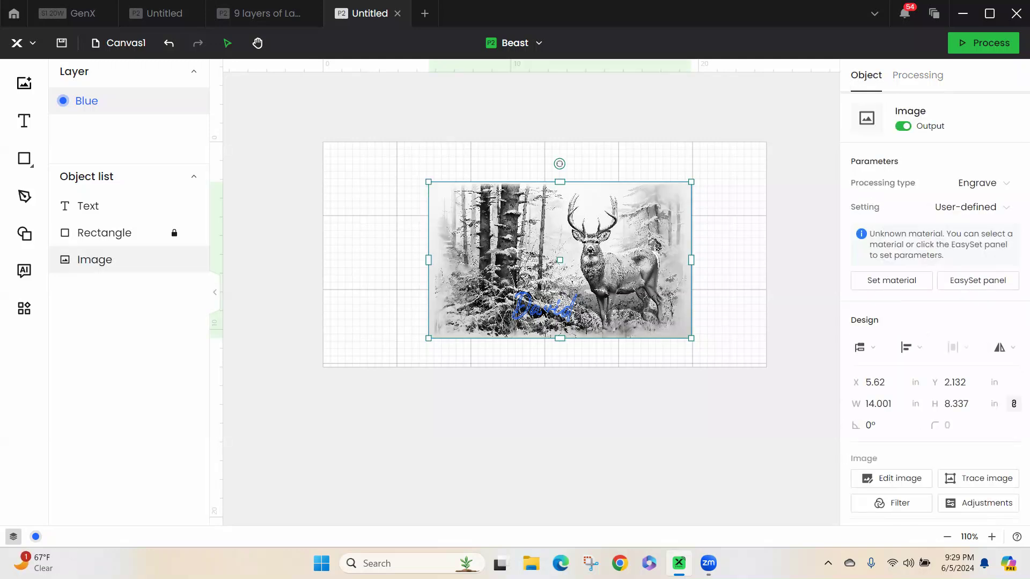
left_click(564, 318, "shift")
right_click(638, 295)
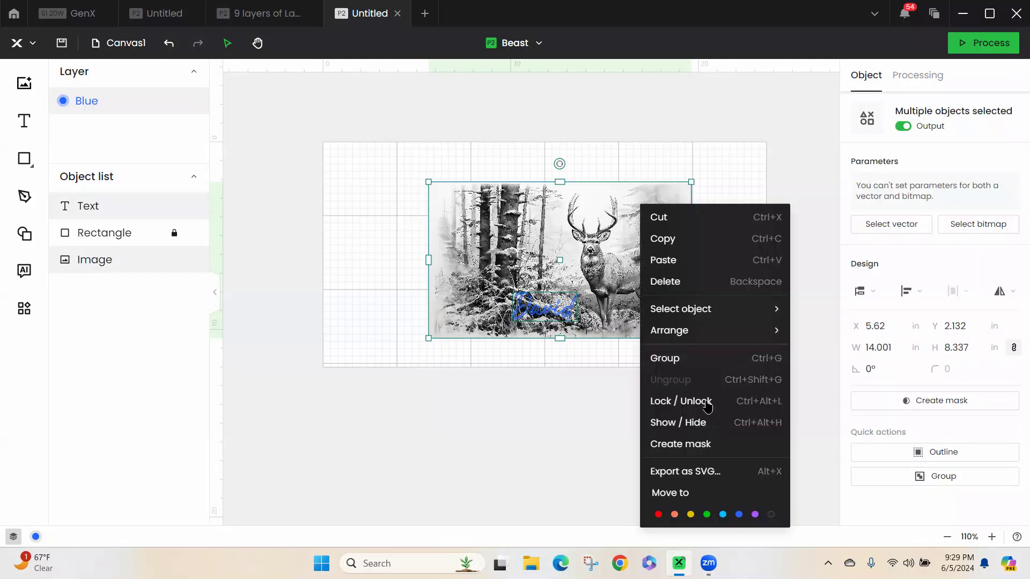
left_click(716, 472)
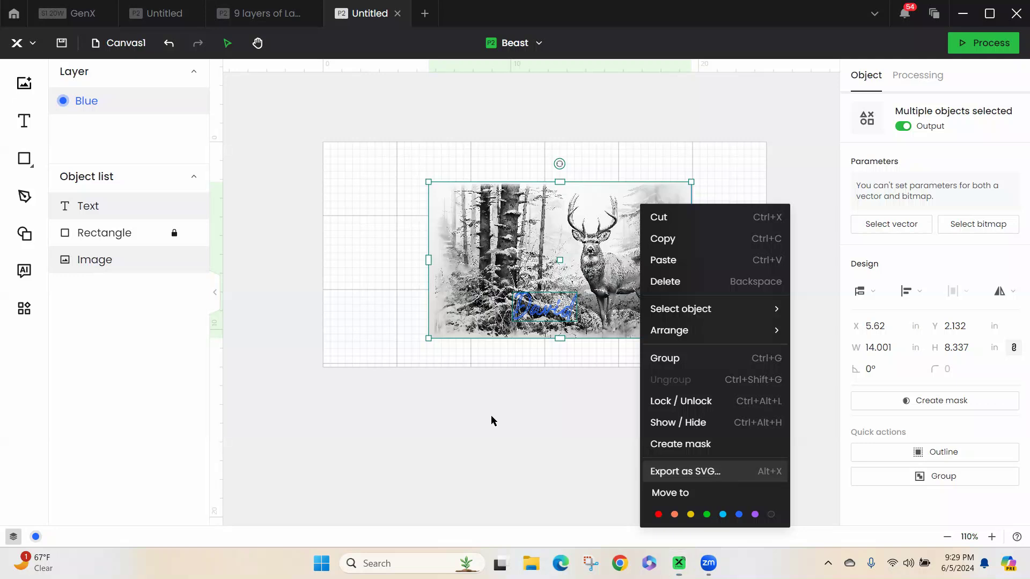
left_click(681, 444)
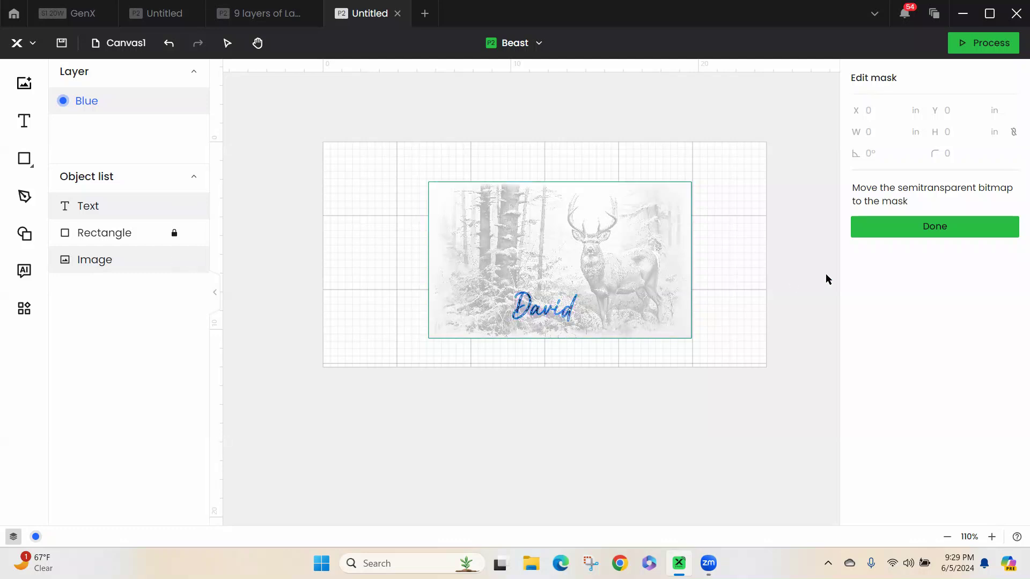
left_click(935, 233)
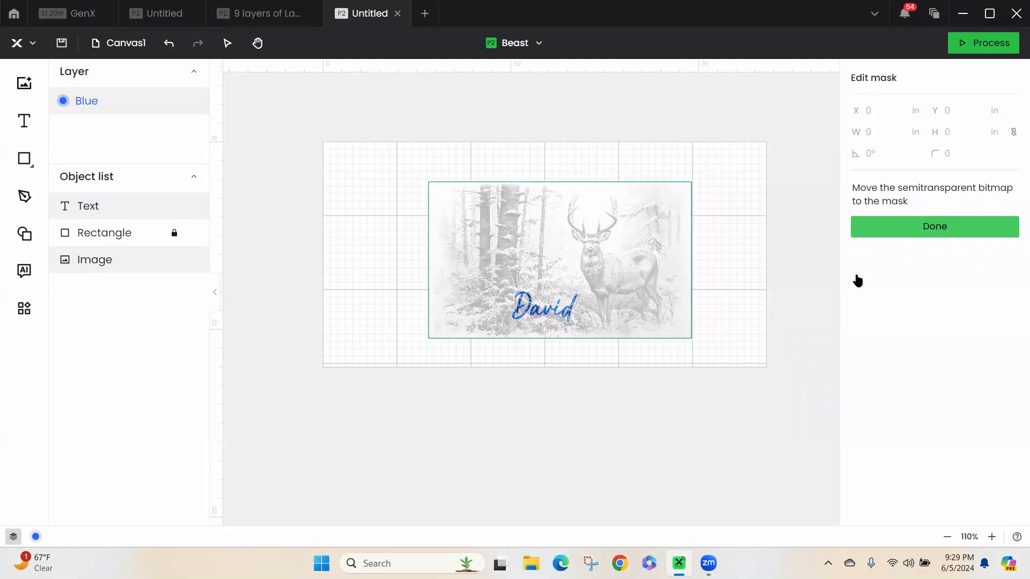
scroll(554, 328, "up", 10)
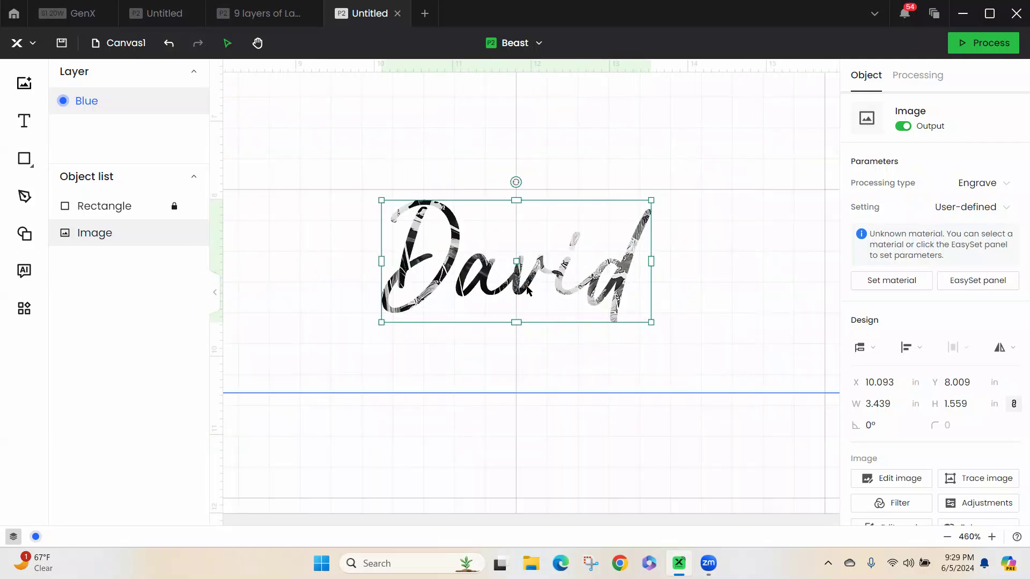
Undo the completed mask to return to mask editing, and finish the mask again
left_click(170, 46)
scroll(585, 284, "down", 5)
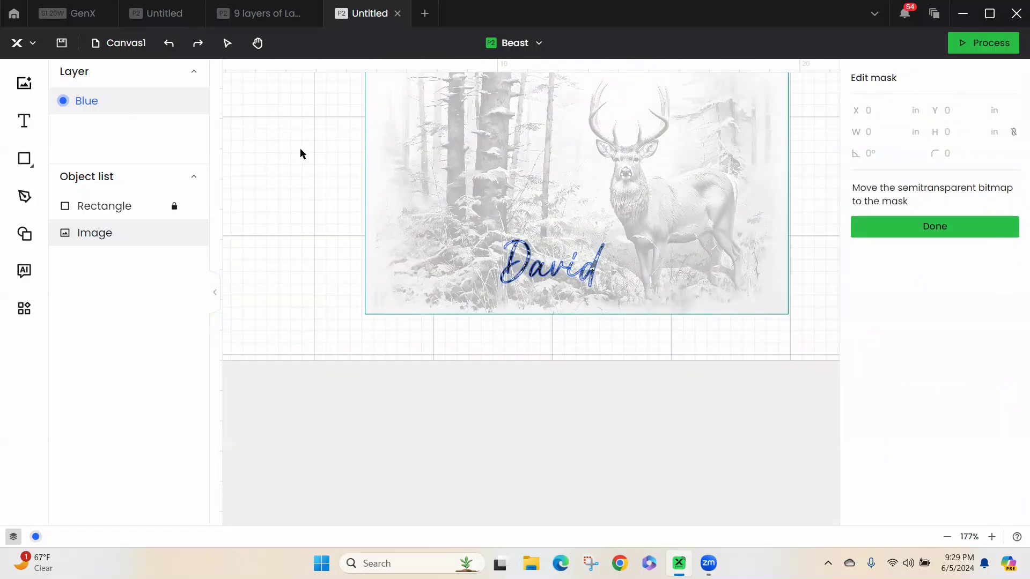
scroll(587, 306, "down", 5)
right_click(570, 290)
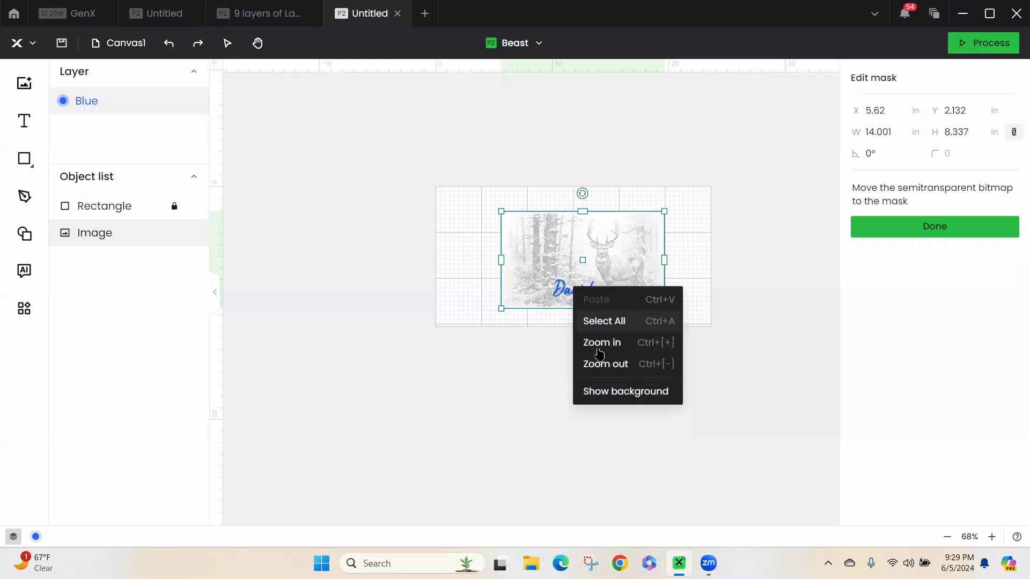
left_click(743, 235)
right_click(602, 243)
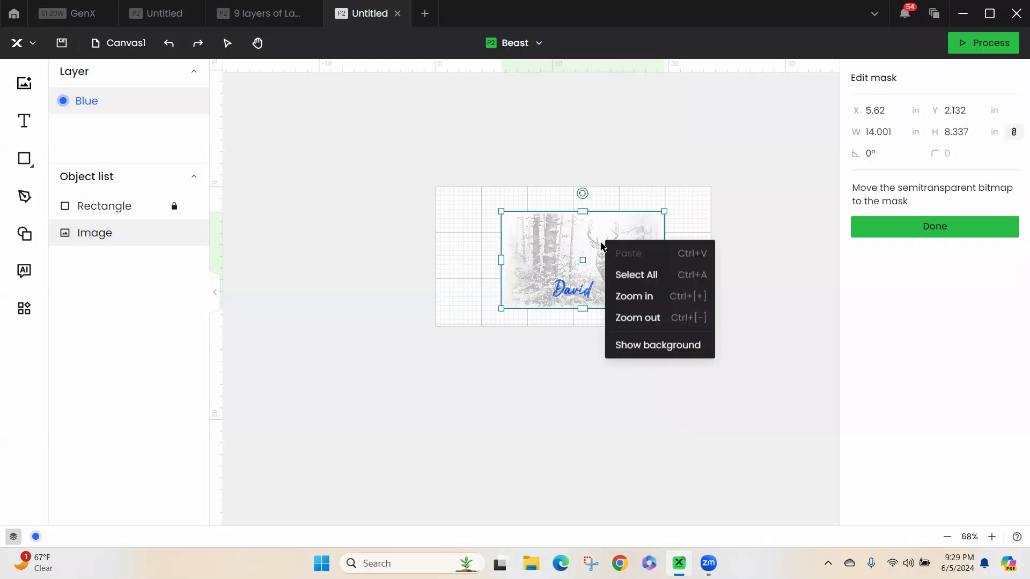
left_click(910, 236)
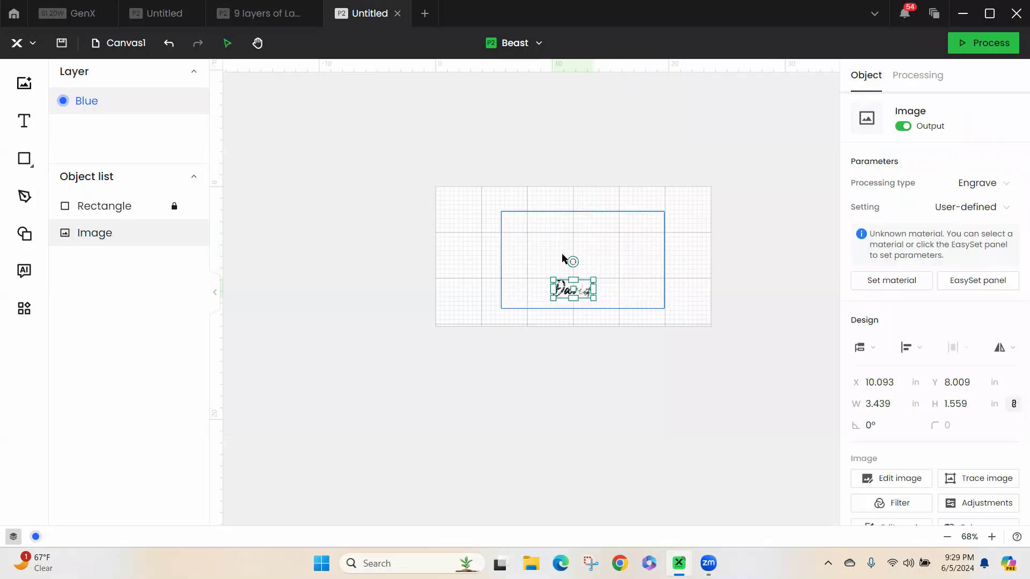
right_click(604, 267)
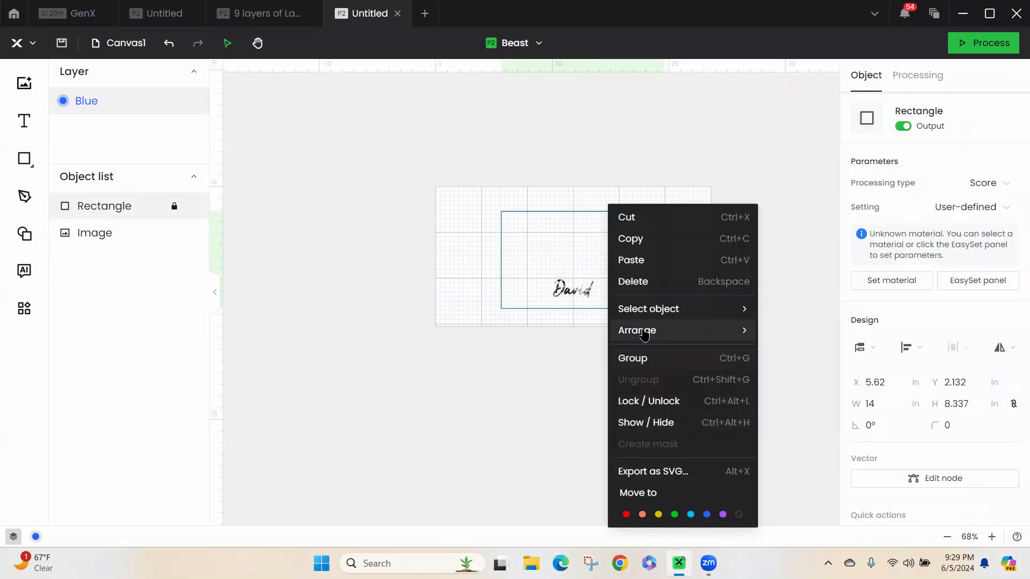
left_click(556, 409)
scroll(593, 290, "down", 3)
scroll(593, 289, "up", 5)
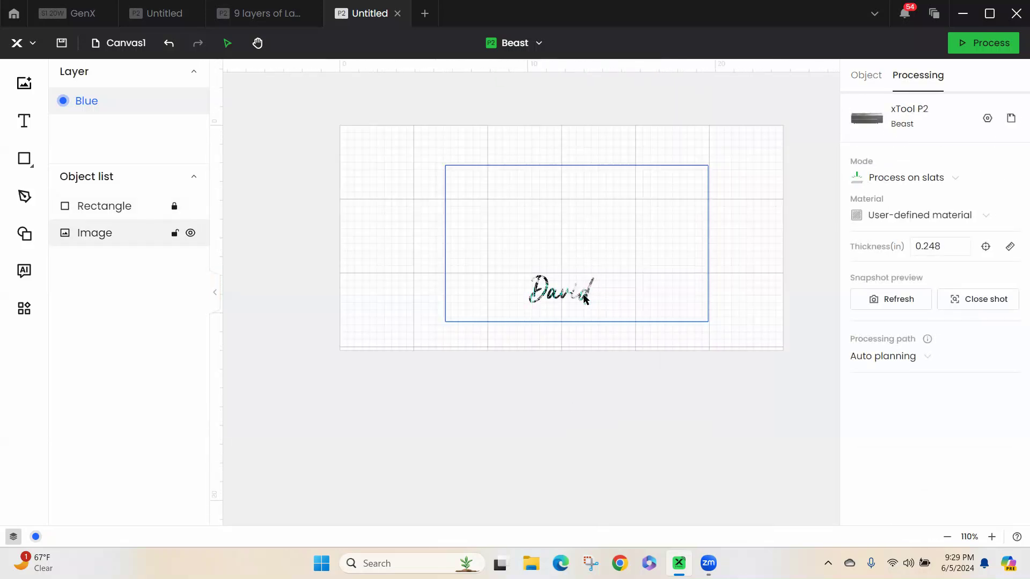
Release the mask on the name-shaped image to restore the separate name text and full deer image
left_click(580, 293)
right_click(596, 313)
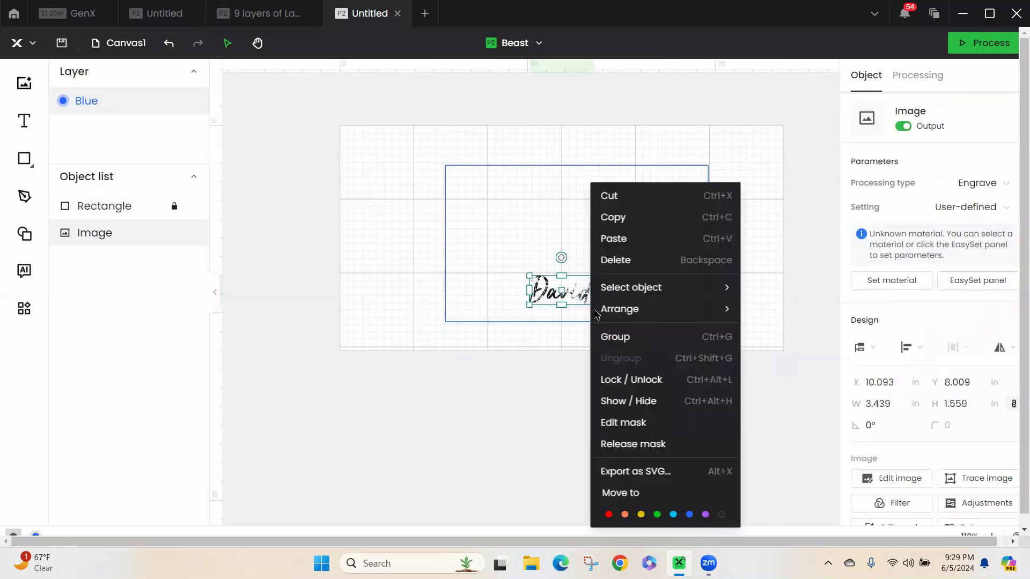
left_click(612, 444)
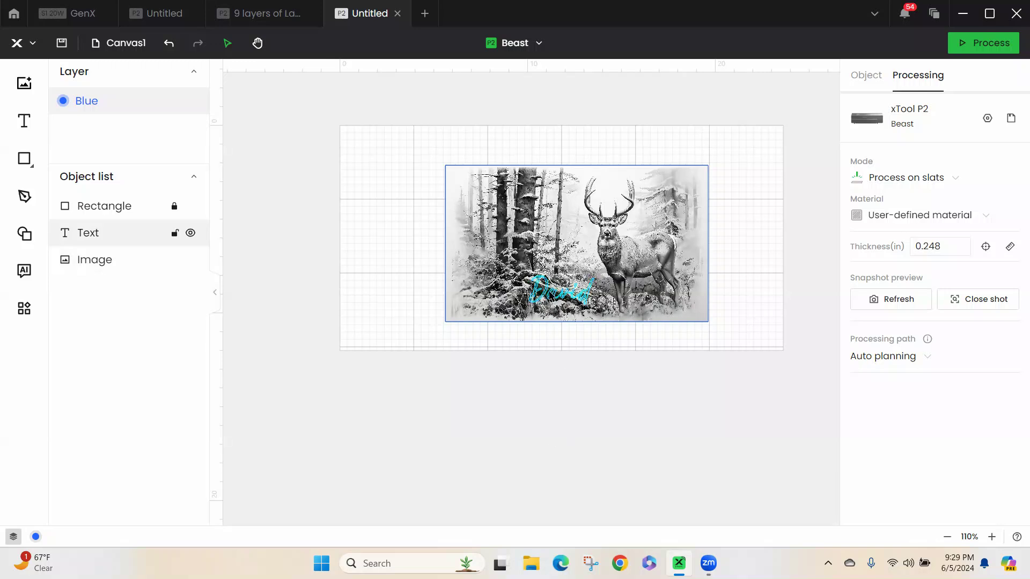
Move the name text to the purple layer and set its processing type to Engrave
left_click(560, 292)
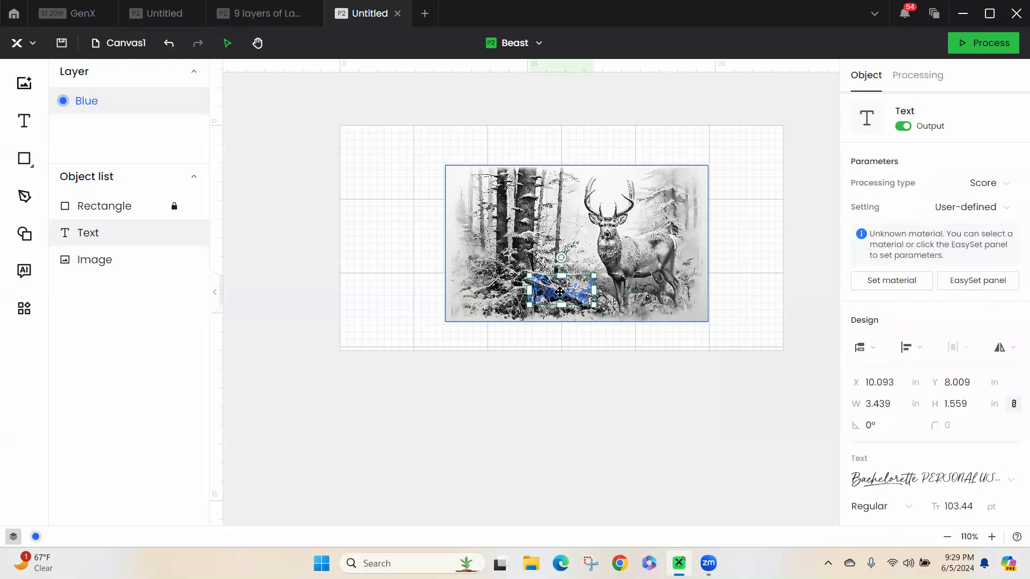
right_click(560, 292)
left_click(677, 512)
left_click(587, 292)
left_click(993, 184)
left_click(962, 231)
left_click(636, 353)
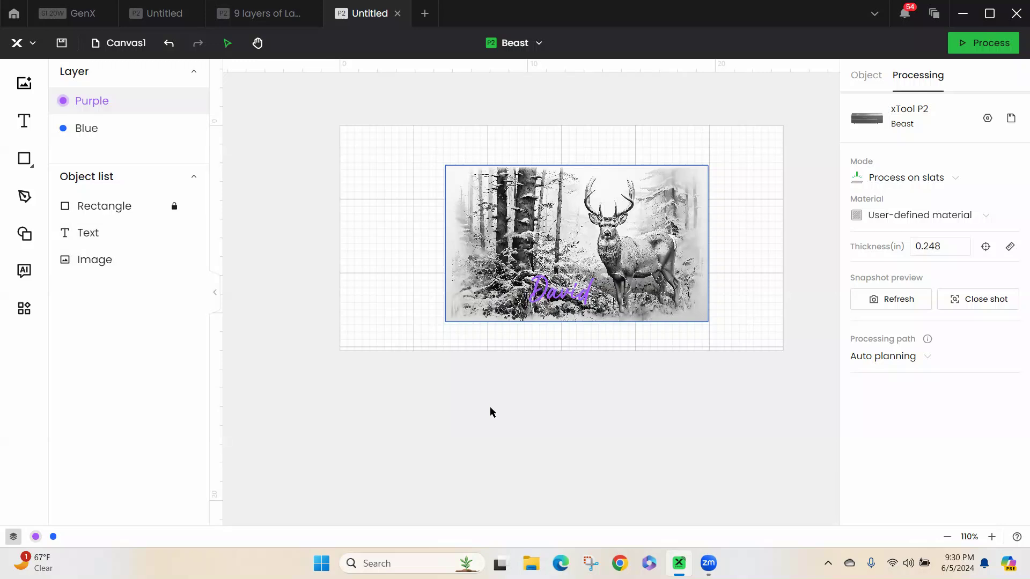
Add an outline around the name text with an offset distance of 0.079 in
left_click(560, 293)
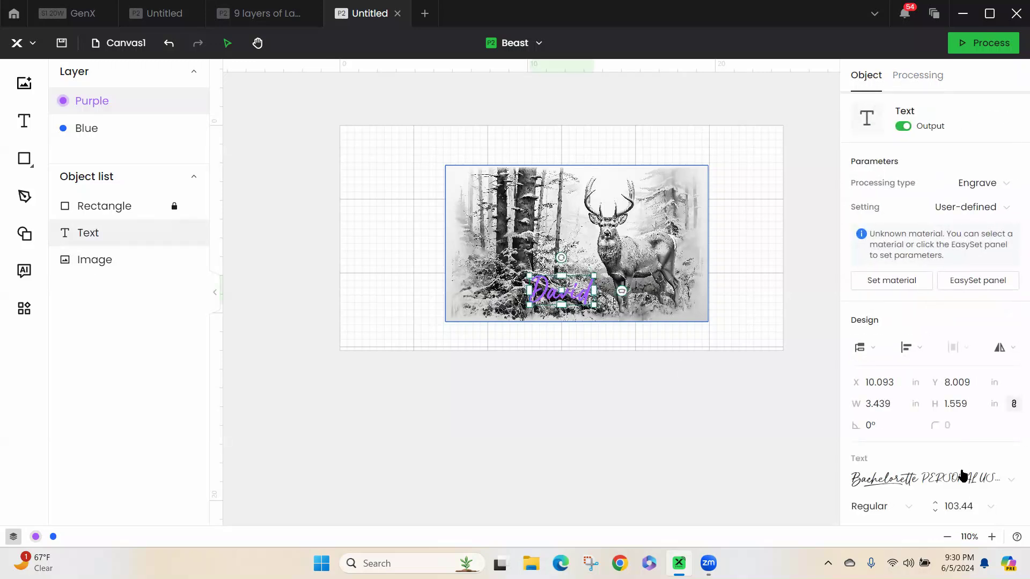
scroll(960, 417, "down", 2)
scroll(960, 416, "down", 1)
left_click(940, 507)
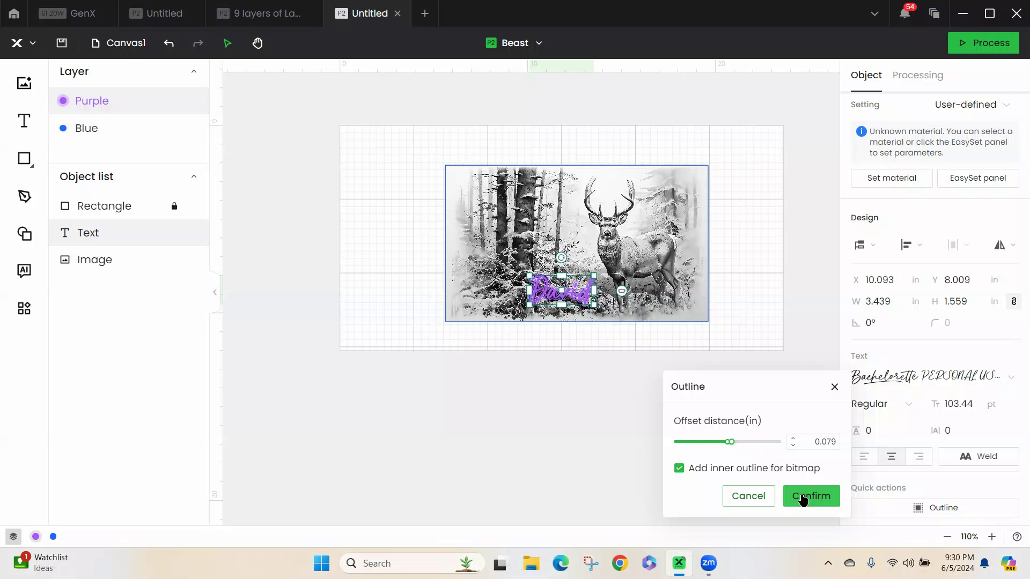
left_click(803, 497)
left_click(572, 391)
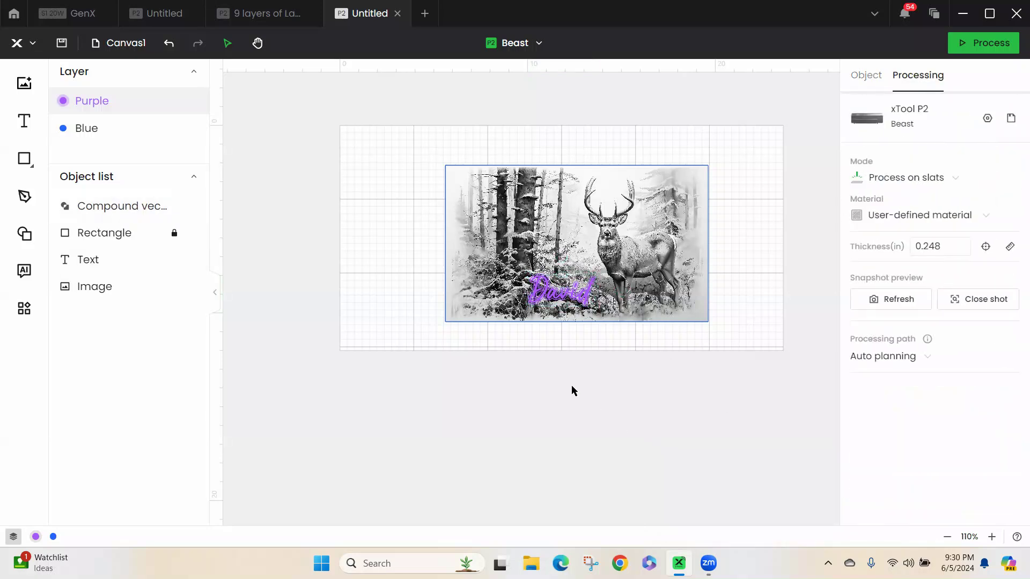
Combine the name's outline with the rectangle into one compound vector that excludes the outlined name area
scroll(568, 320, "up", 5)
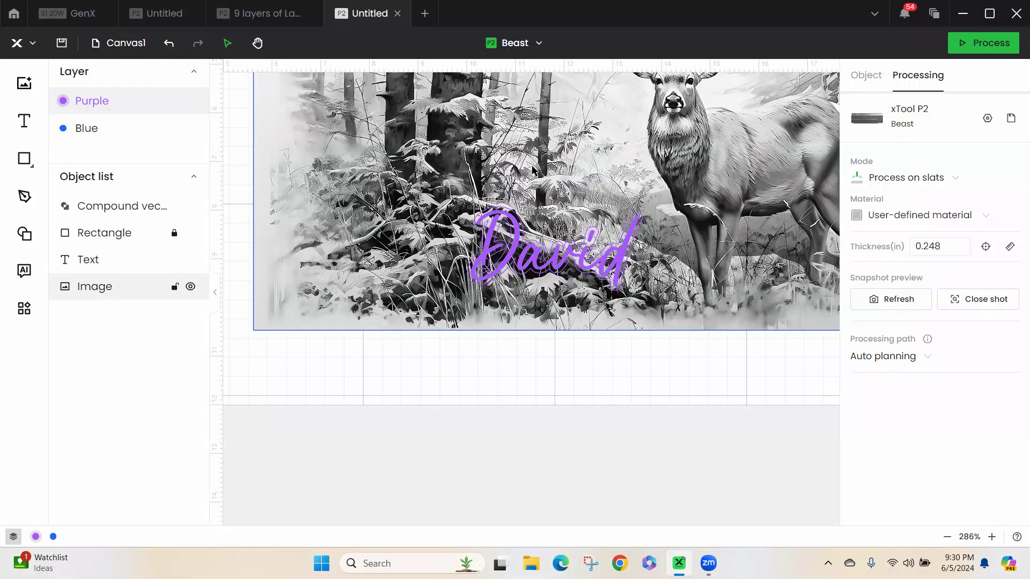
left_click(511, 209)
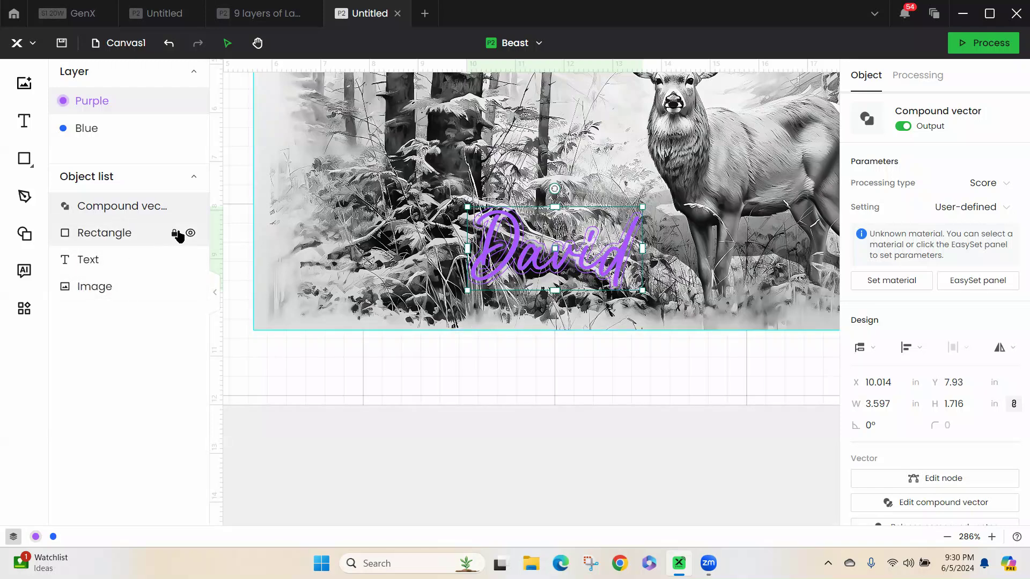
left_click(115, 236)
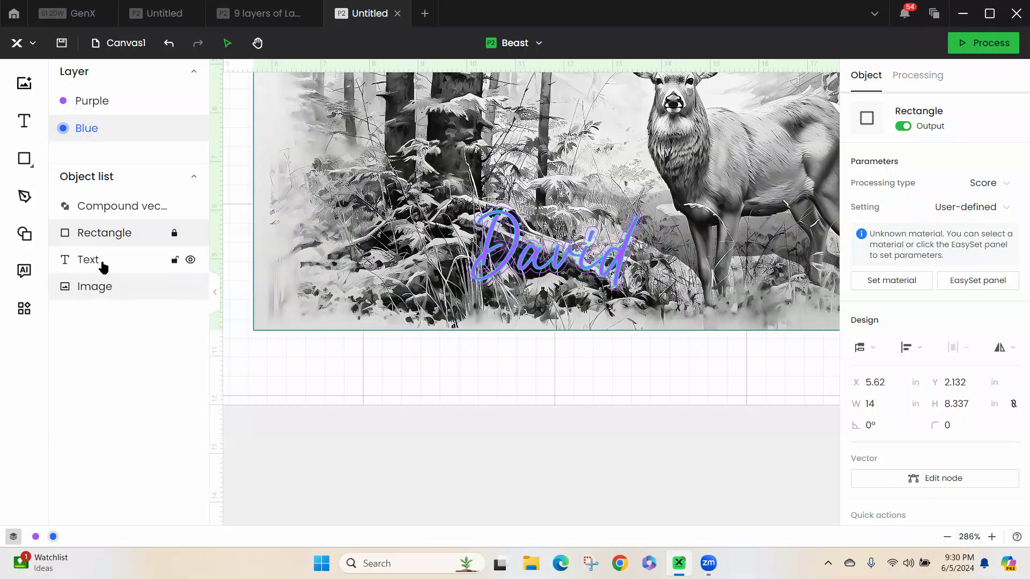
left_click(114, 210, "shift")
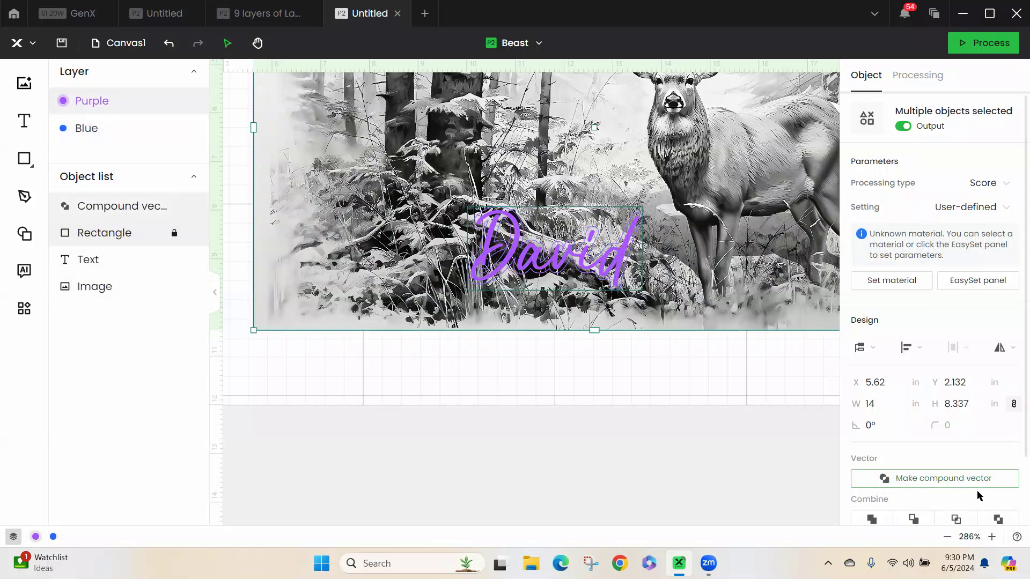
left_click(998, 519)
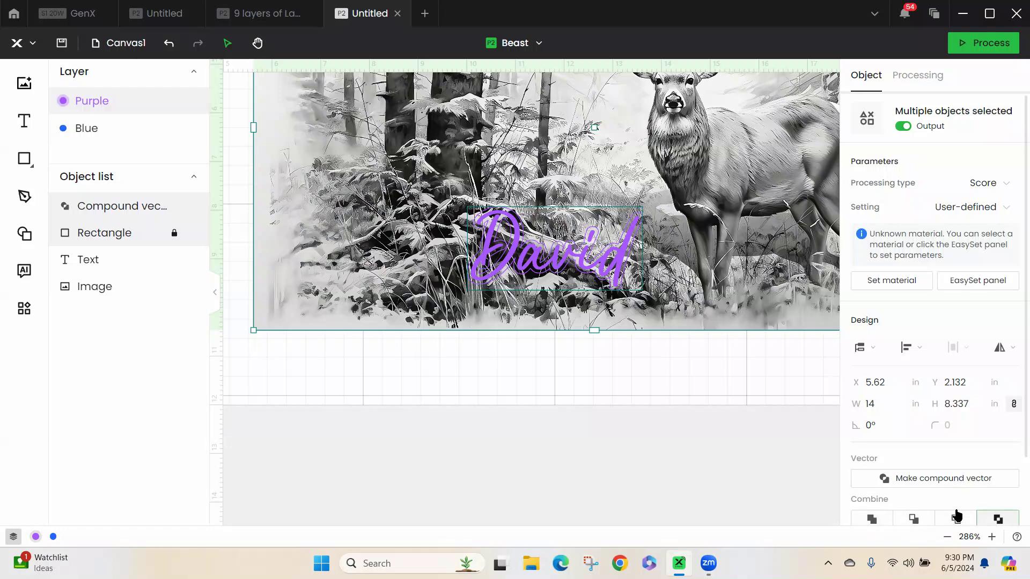
left_click(581, 445)
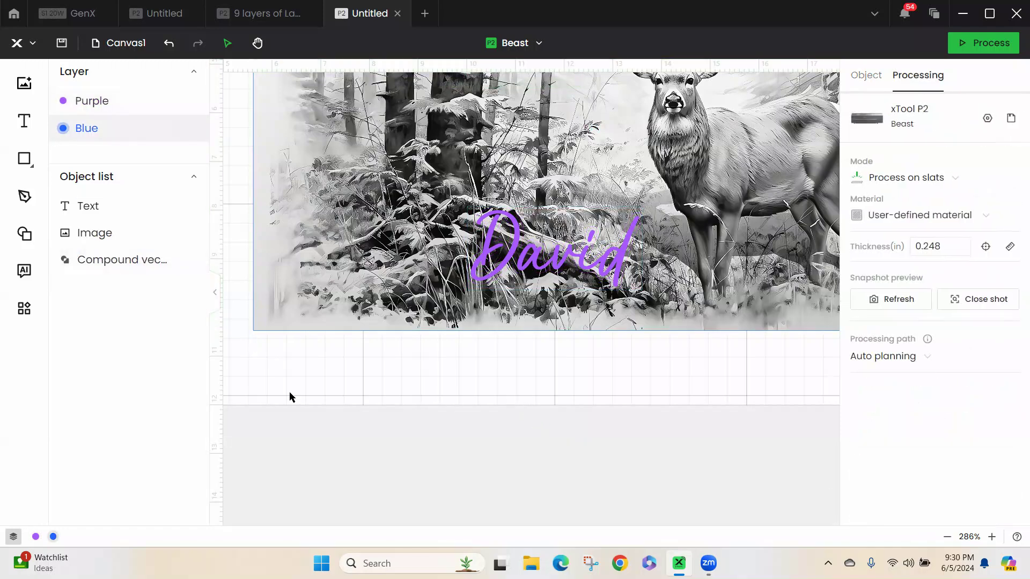
Bring the combined rectangle-and-outline vector to the front of the stacking order
left_click(101, 236)
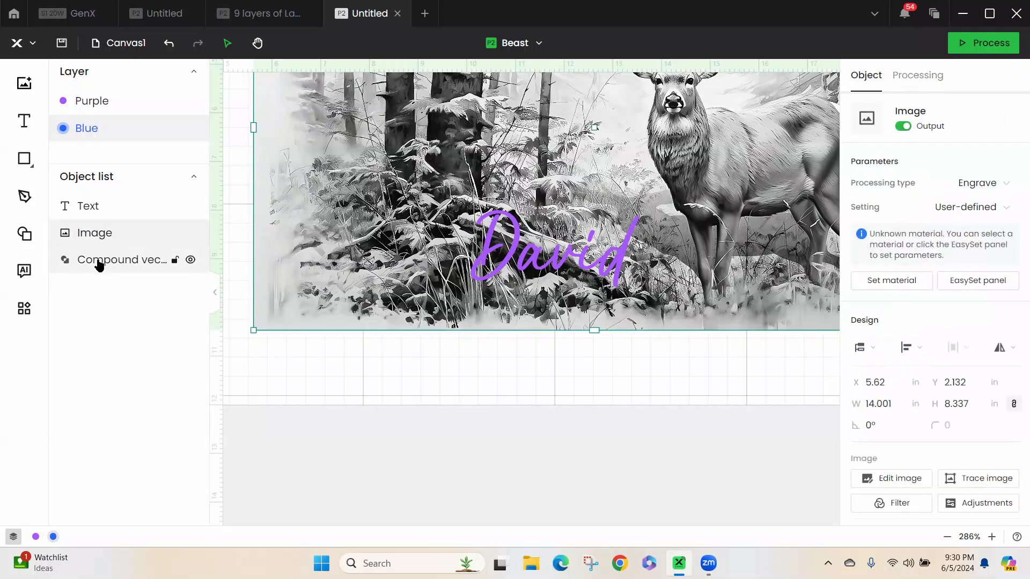
left_click(99, 263)
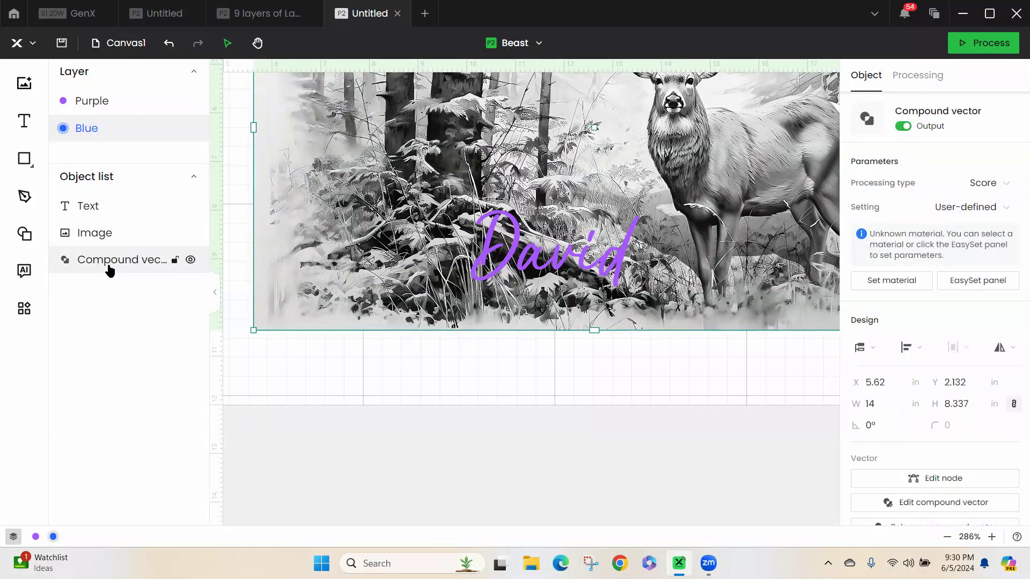
right_click(109, 267)
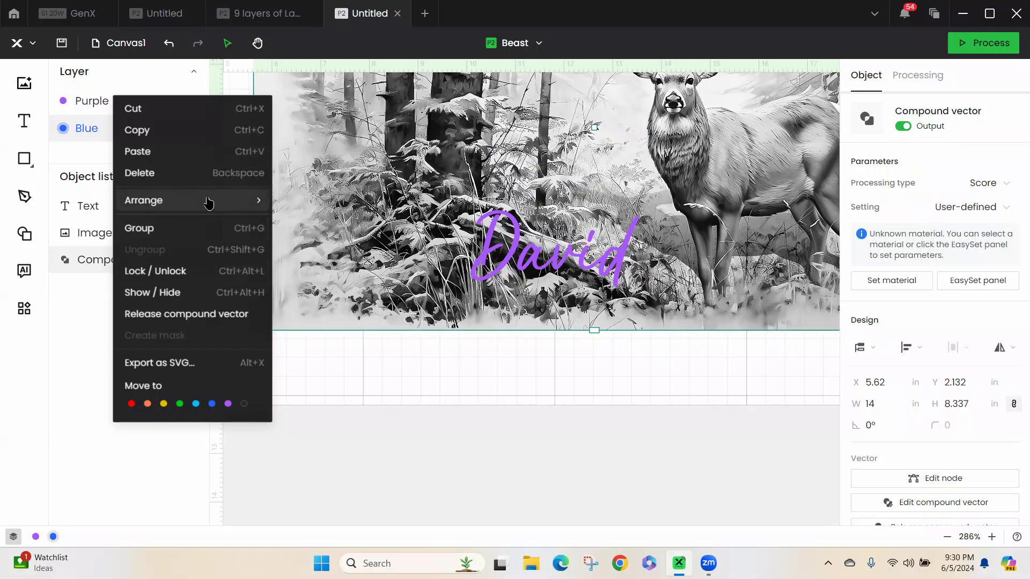
mouse_move(182, 202)
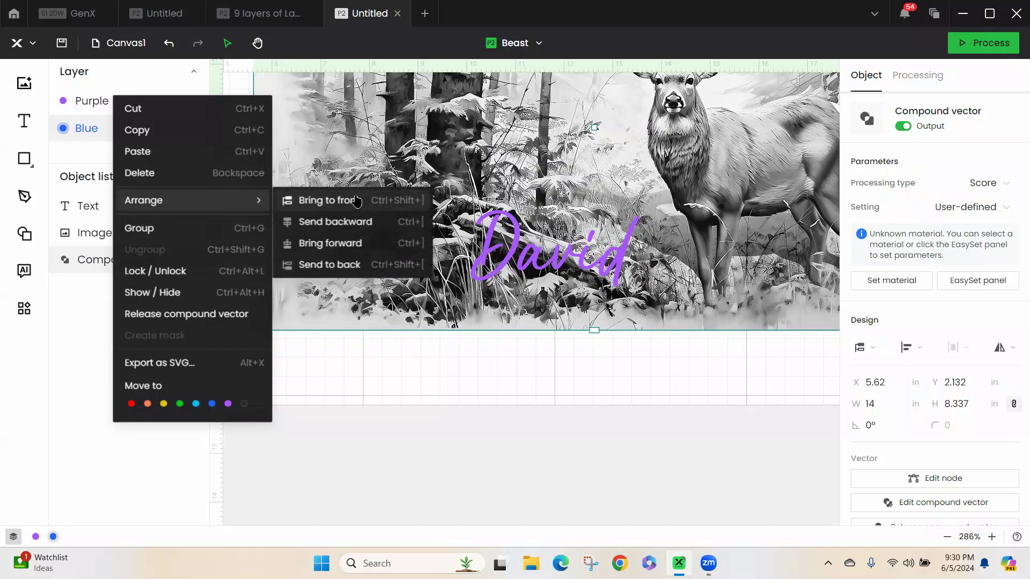
left_click(316, 204)
left_click(487, 401)
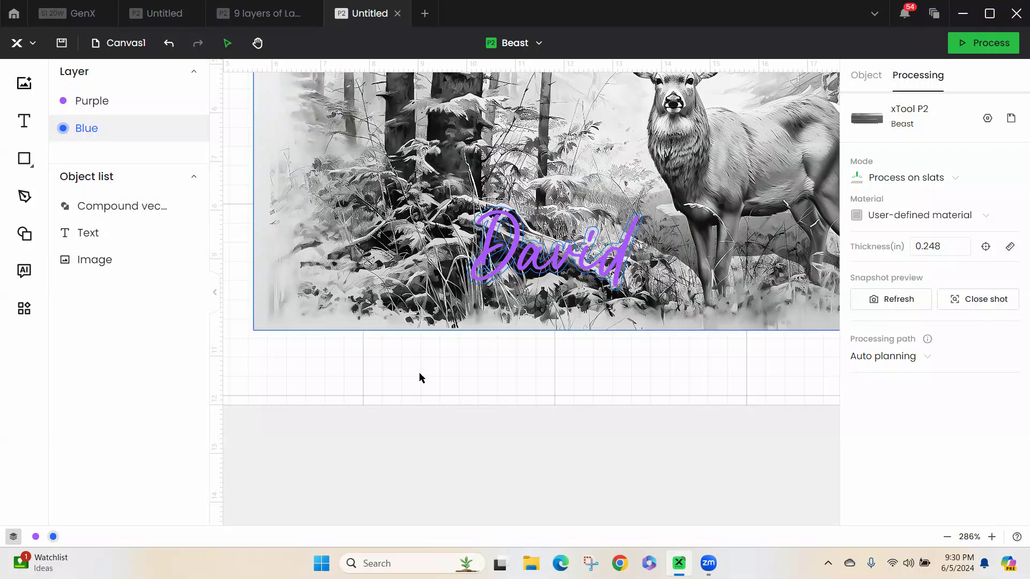
Create a mask from the compound vector and the deer image, so the image is cut away around the name
left_click_drag(280, 365, 339, 303)
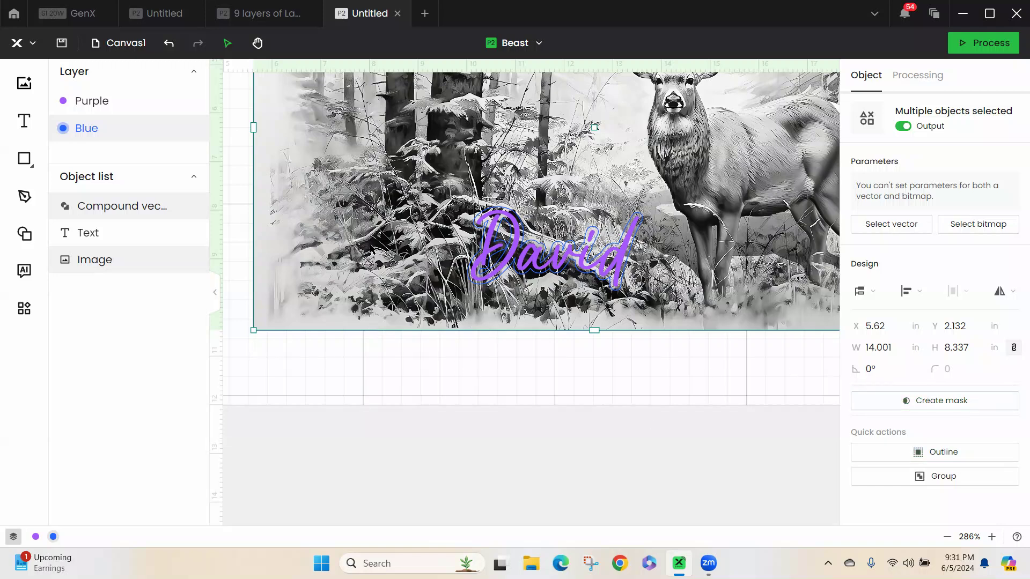
right_click(393, 174)
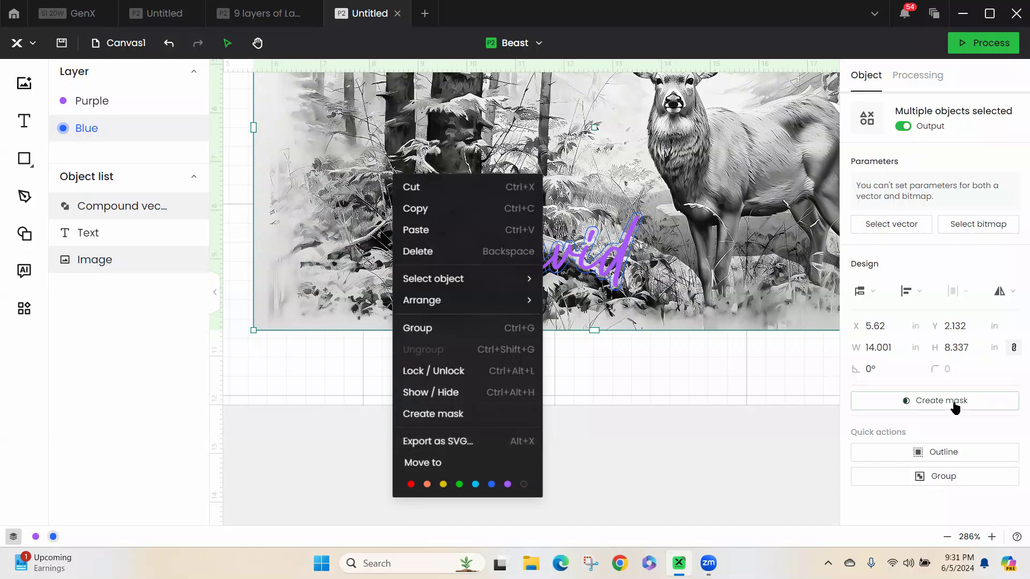
left_click(912, 409)
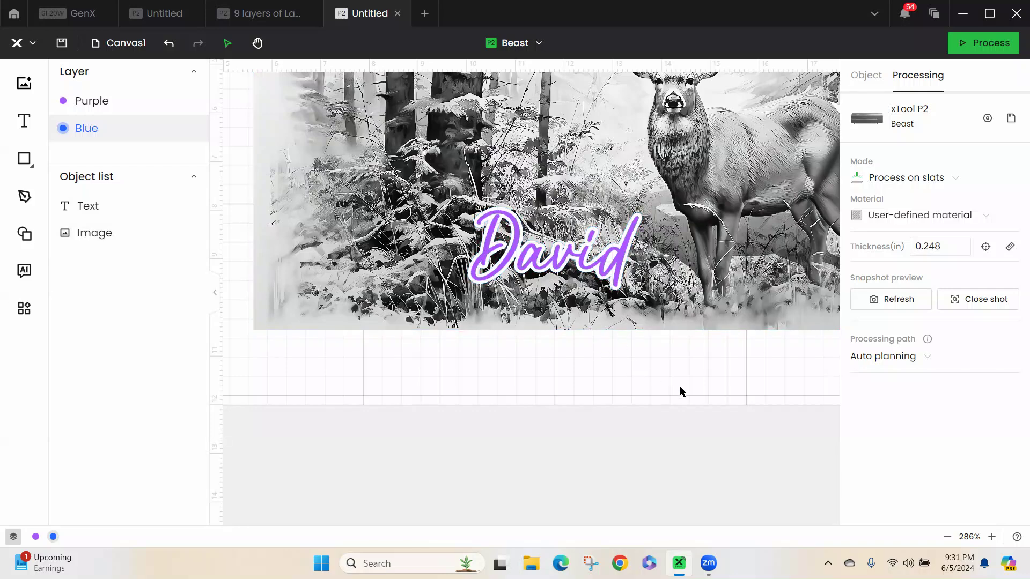
scroll(772, 349, "up", 3)
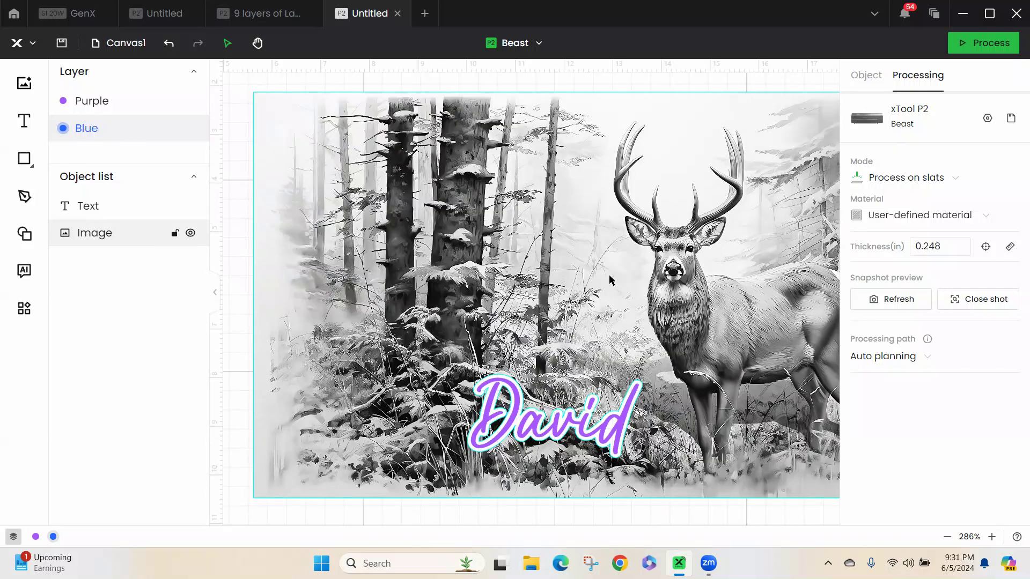
scroll(647, 265, "down", 3)
scroll(635, 257, "down", 5)
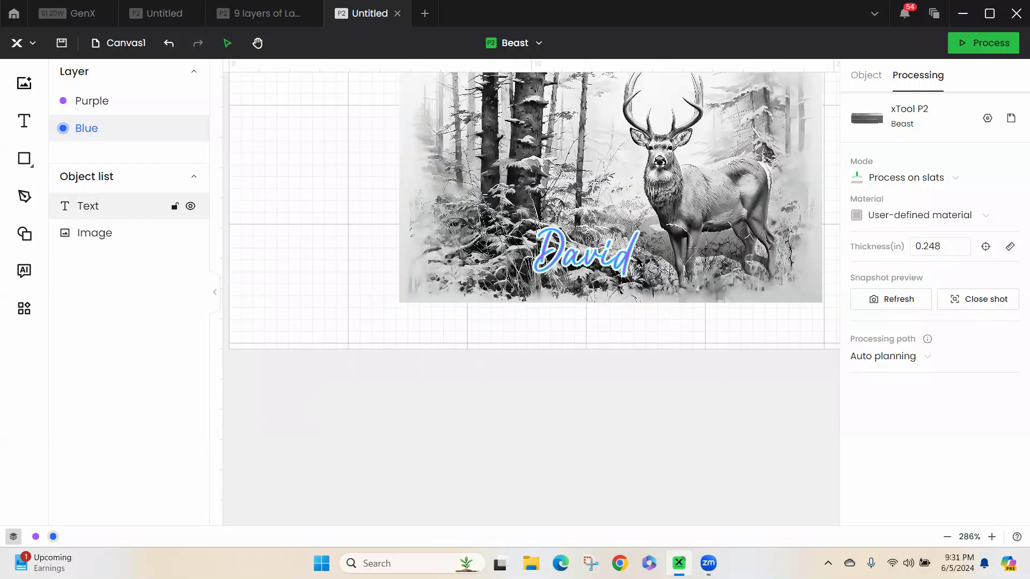
scroll(707, 341, "up", 2)
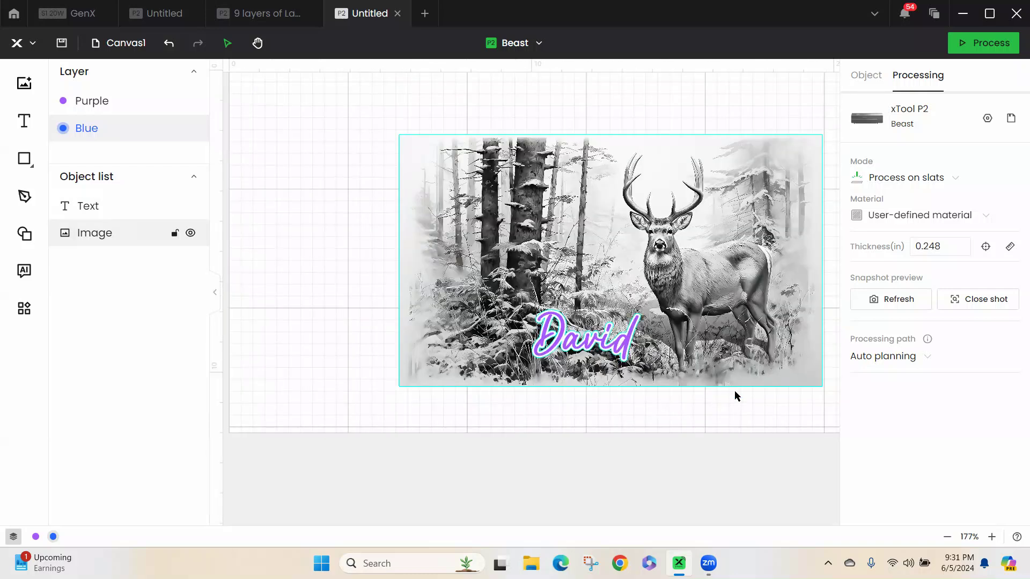